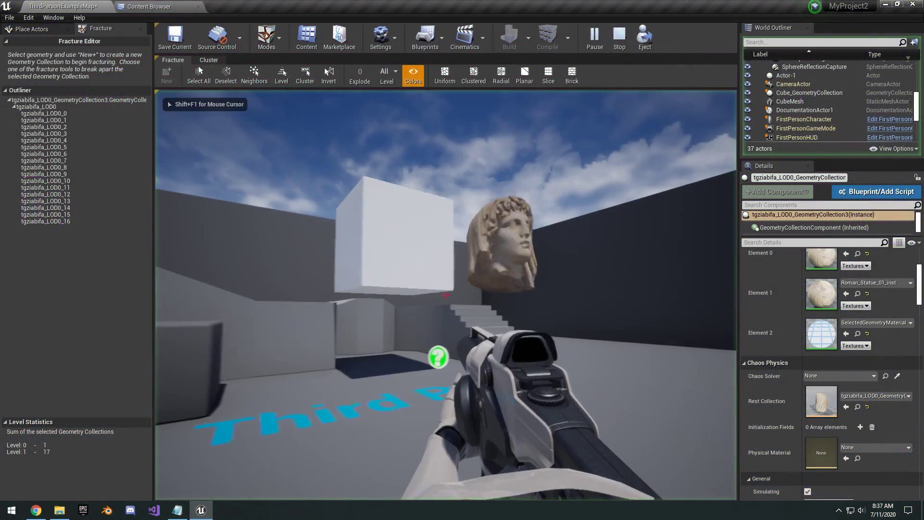
# - Move through the running level to test the fractured cube and statue, and end the play session
pyautogui.press('w')
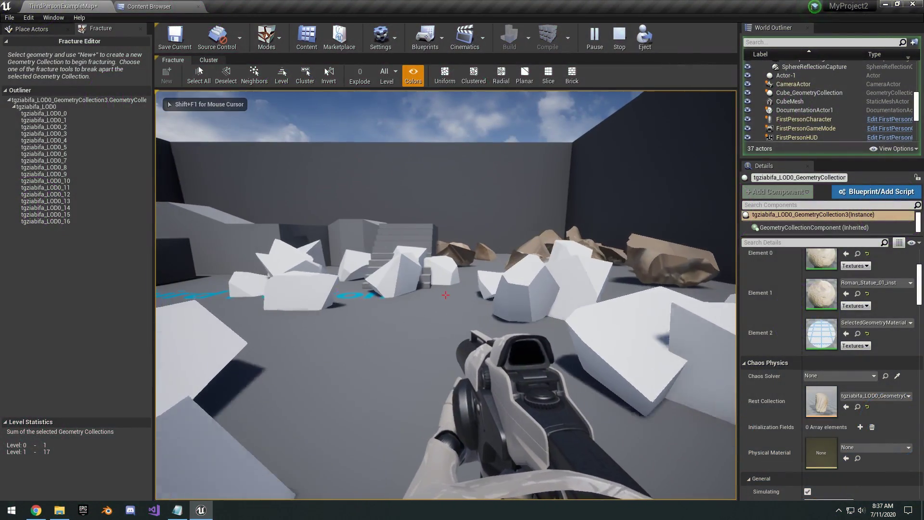
pyautogui.press('Escape')
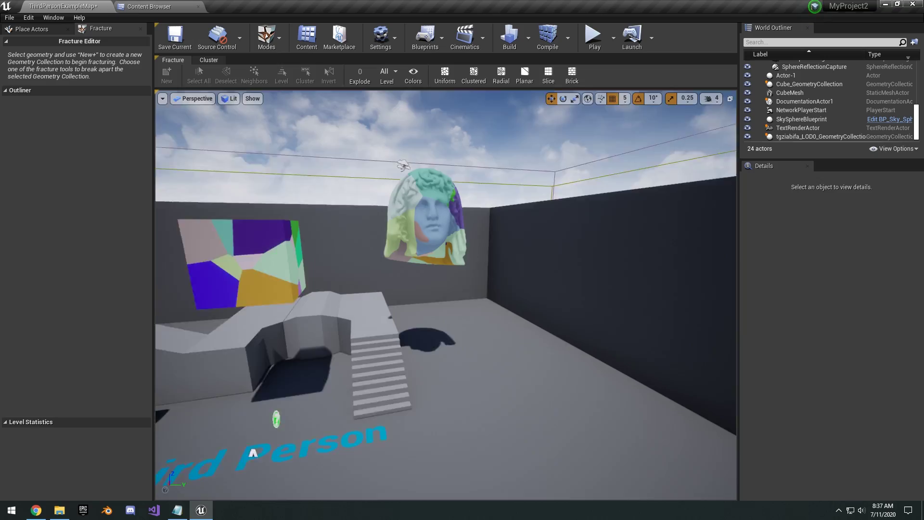
pyautogui.click(512, 233)
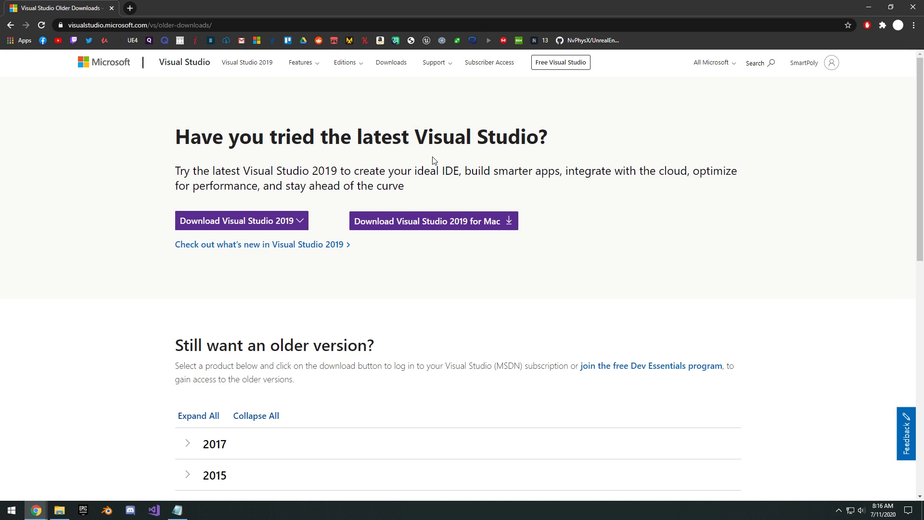
# - Expand the 2017 section on the Visual Studio older downloads page and review its available products
pyautogui.scroll(-2, 356, 350)
pyautogui.click(357, 348)
pyautogui.scroll(-2, 371, 371)
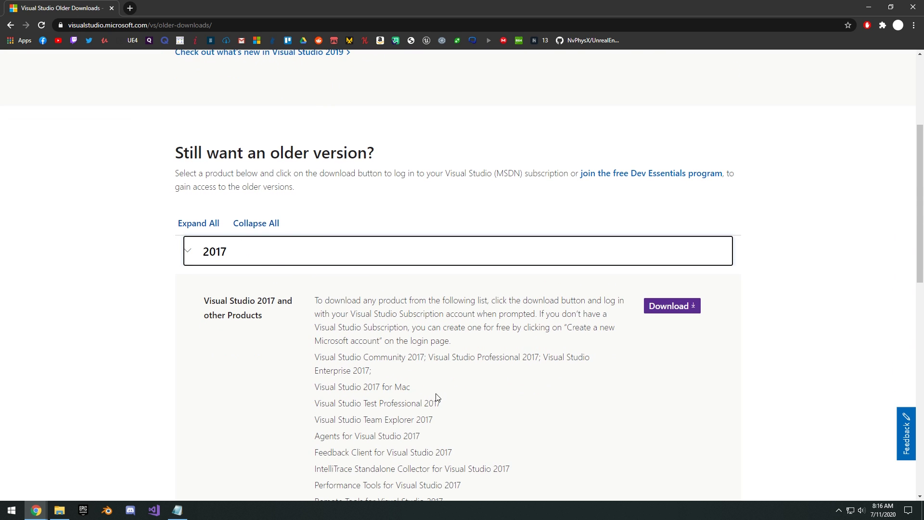
pyautogui.scroll(1, 388, 381)
pyautogui.scroll(3, 388, 381)
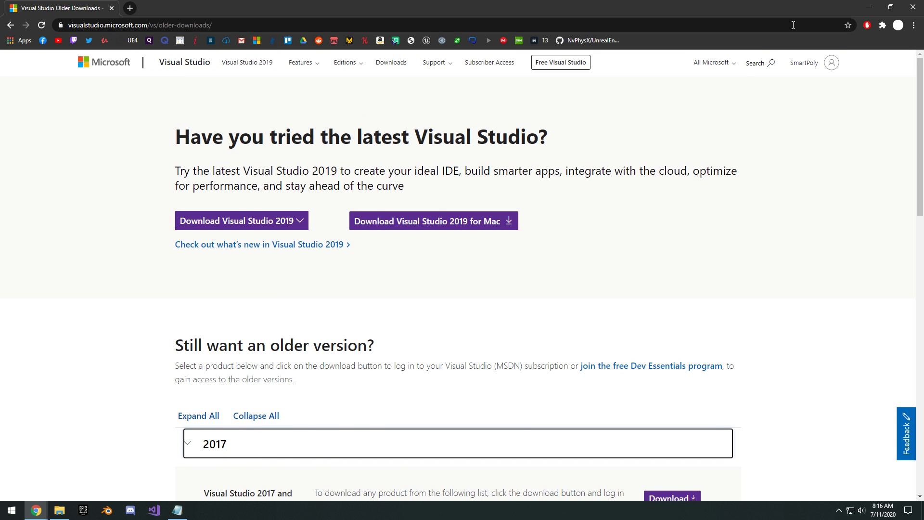
pyautogui.click(11, 510)
pyautogui.click(553, 260)
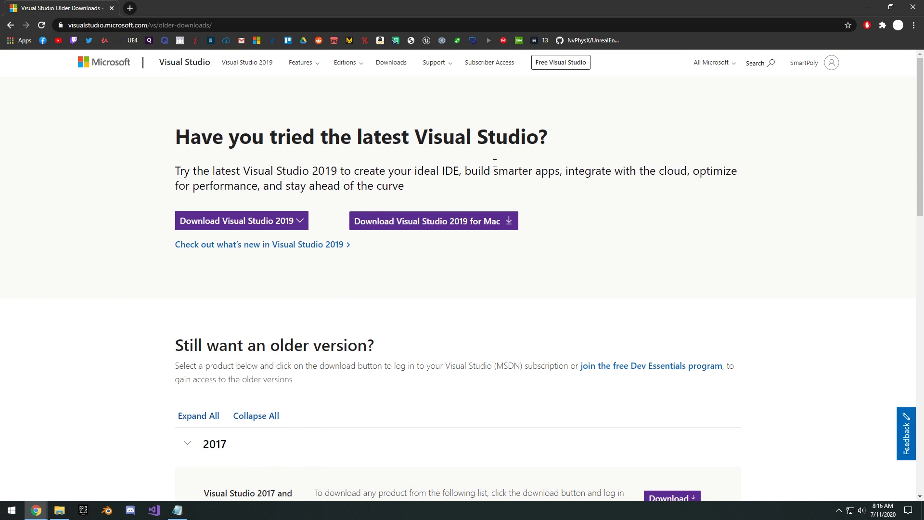
pyautogui.scroll(-3, 363, 223)
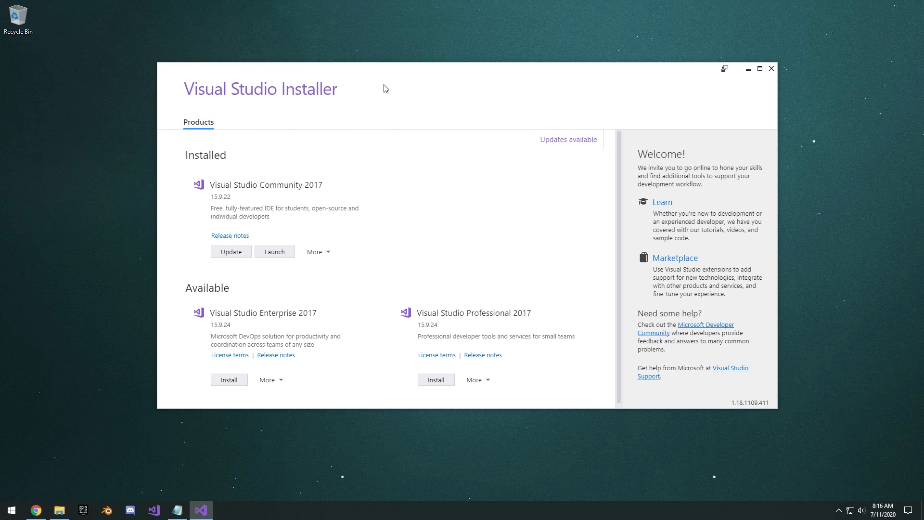
# - Open the modification options for Visual Studio Community 2017 and check the Game development with C++ workload
pyautogui.click(233, 251)
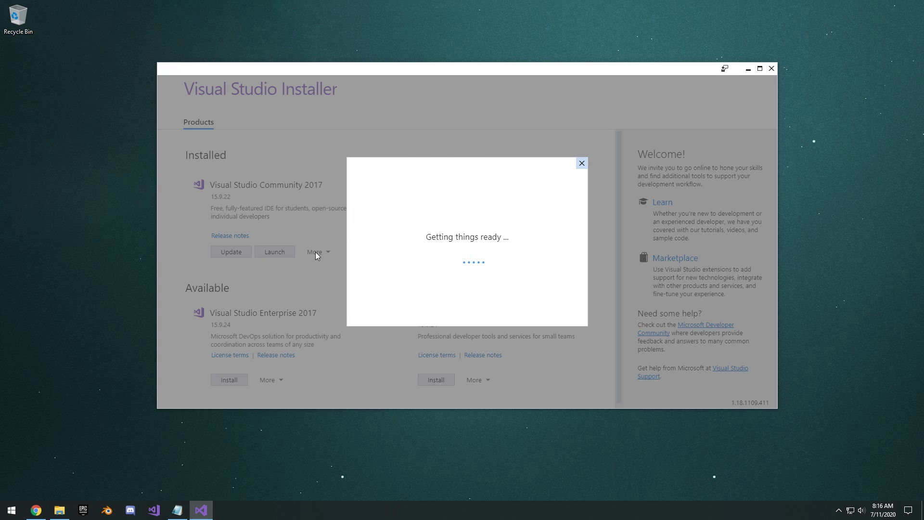
pyautogui.scroll(-5, 364, 164)
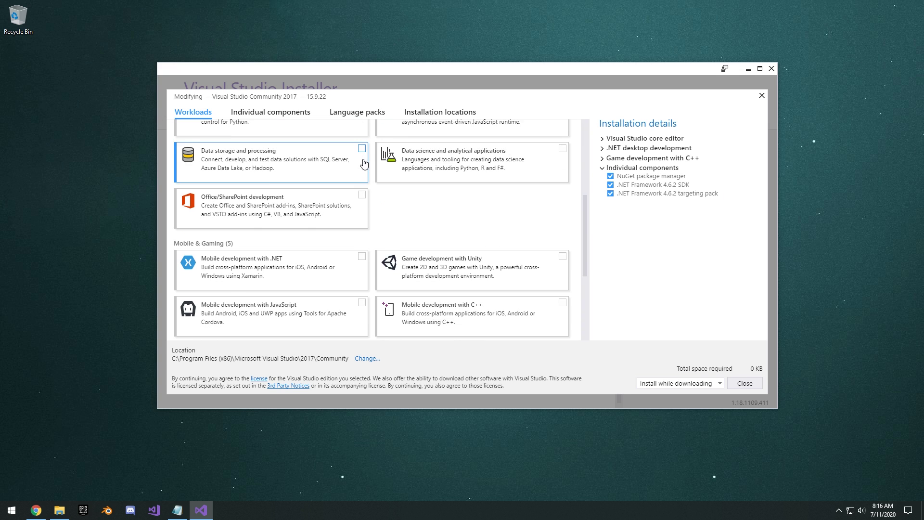
pyautogui.scroll(-3, 364, 164)
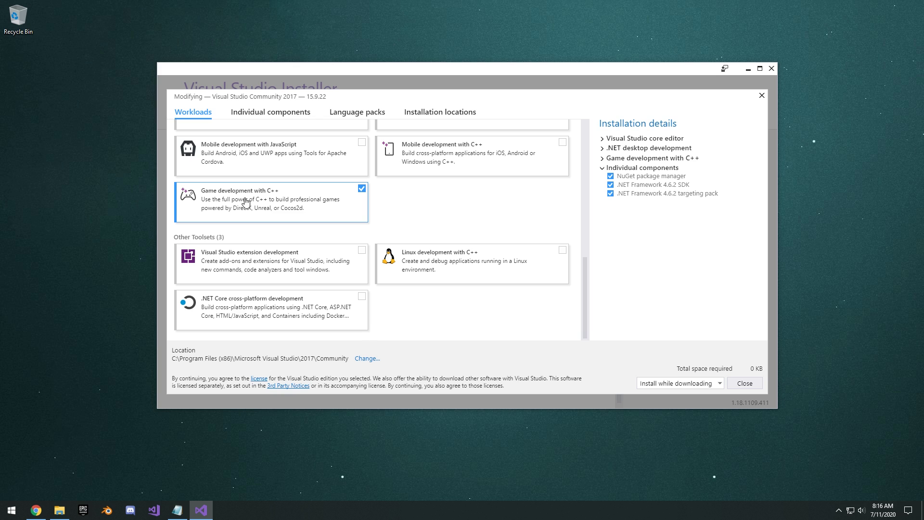
# - Check the .NET Framework 4.6.2 SDK and targeting pack among the individual components, and close the modification dialog
pyautogui.click(280, 119)
pyautogui.scroll(5, 328, 192)
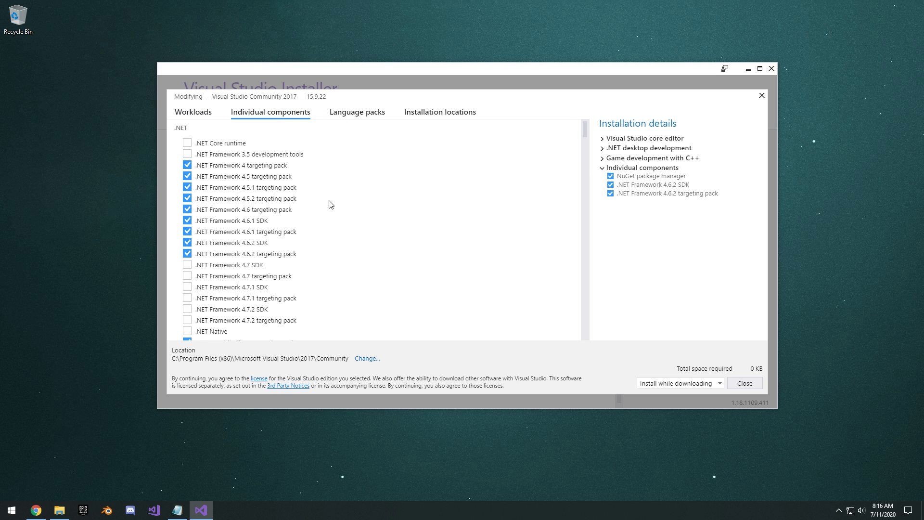
pyautogui.scroll(-1, 289, 202)
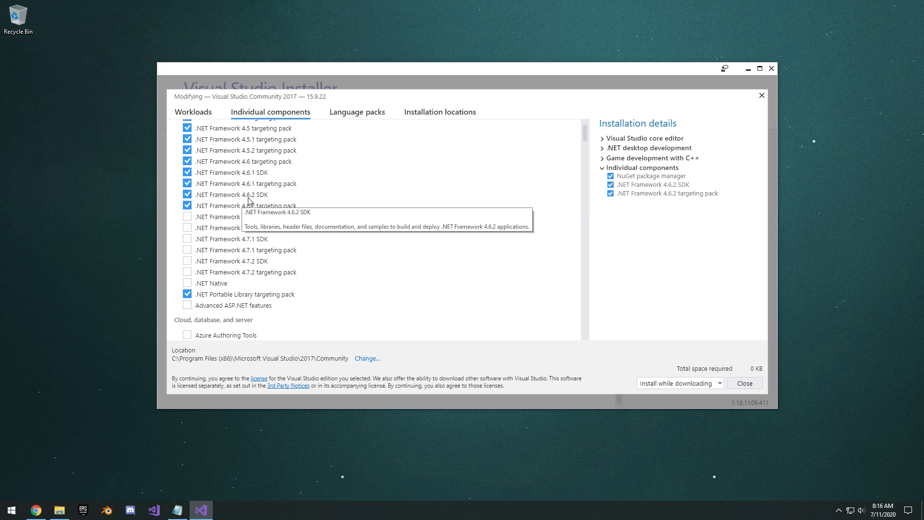
pyautogui.scroll(1, 264, 199)
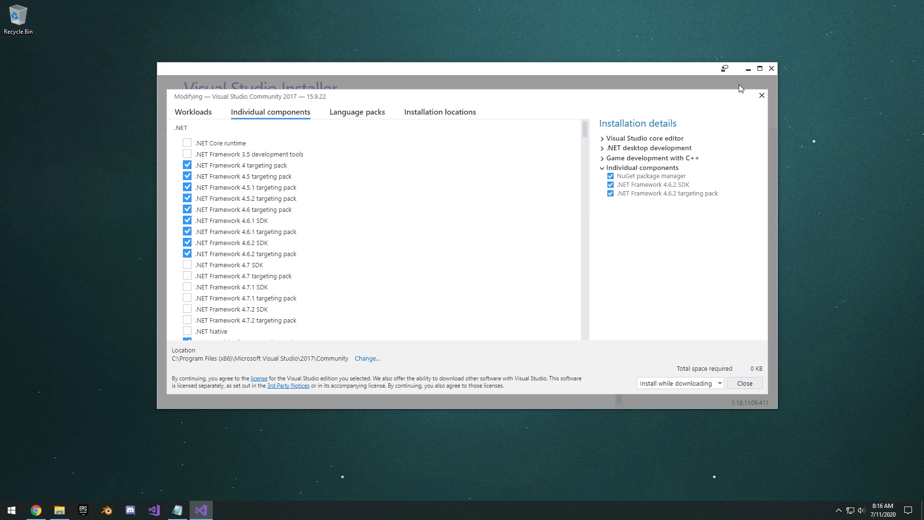
pyautogui.click(761, 96)
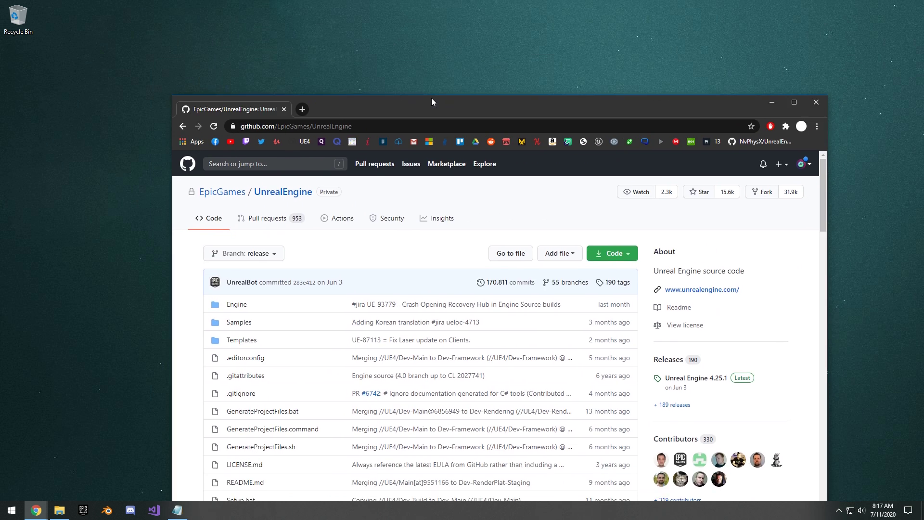
# - Maximize the browser on the EpicGames/UnrealEngine repository and check which GitHub account is signed in
pyautogui.doubleClick(431, 98)
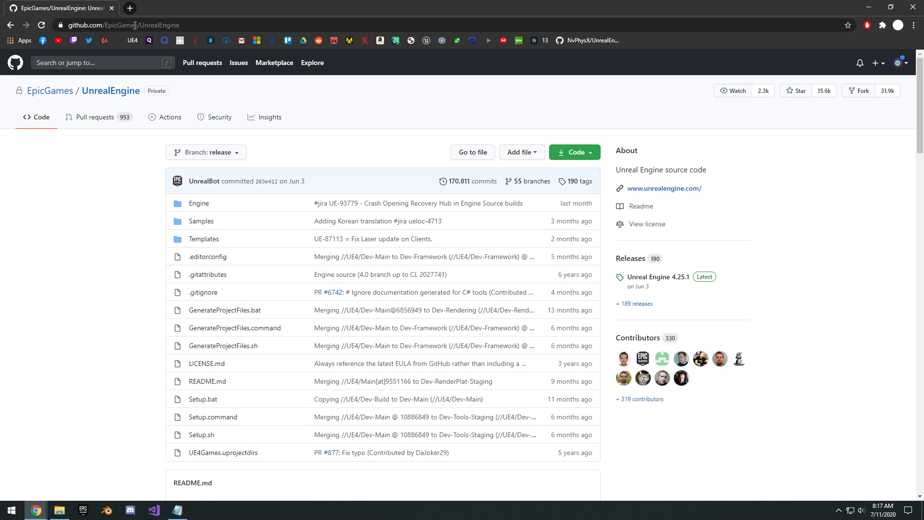
pyautogui.click(898, 63)
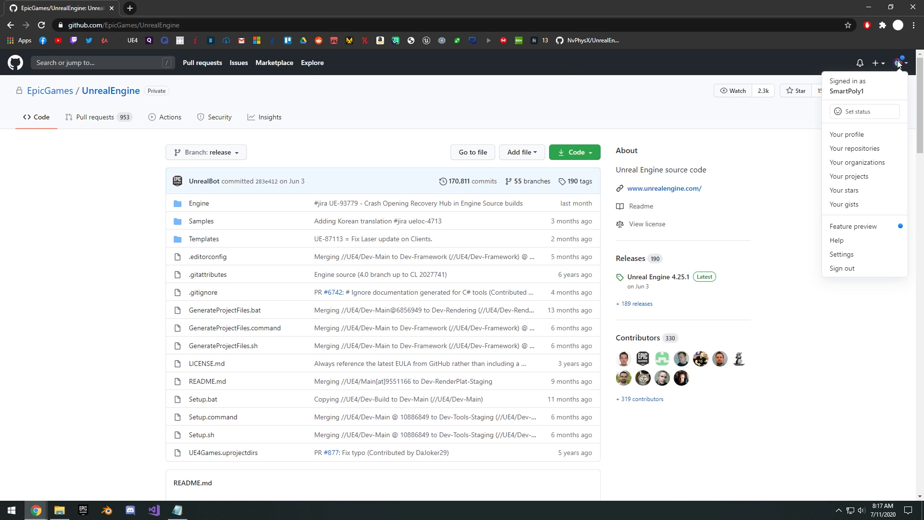
pyautogui.click(650, 65)
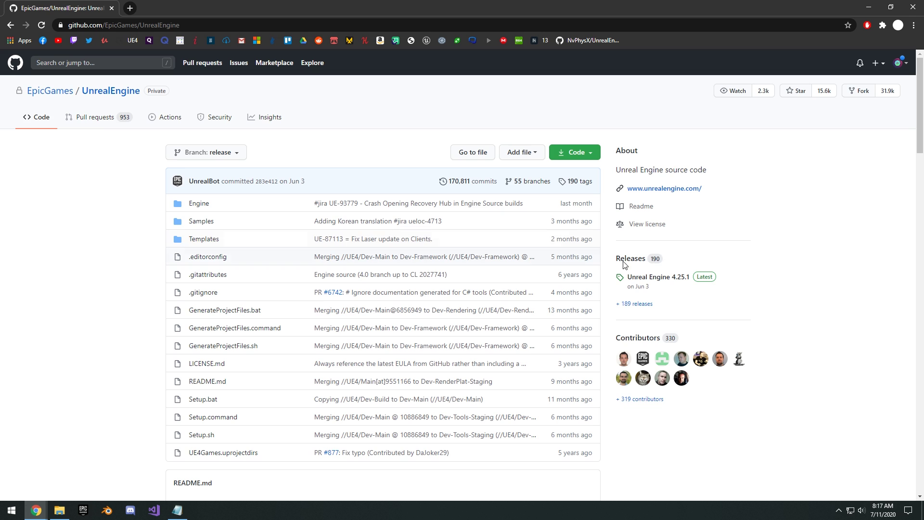
# - Open the repository's branch list and look through the engine versions up to 4.25
pyautogui.scroll(-1, 385, 145)
pyautogui.click(226, 104)
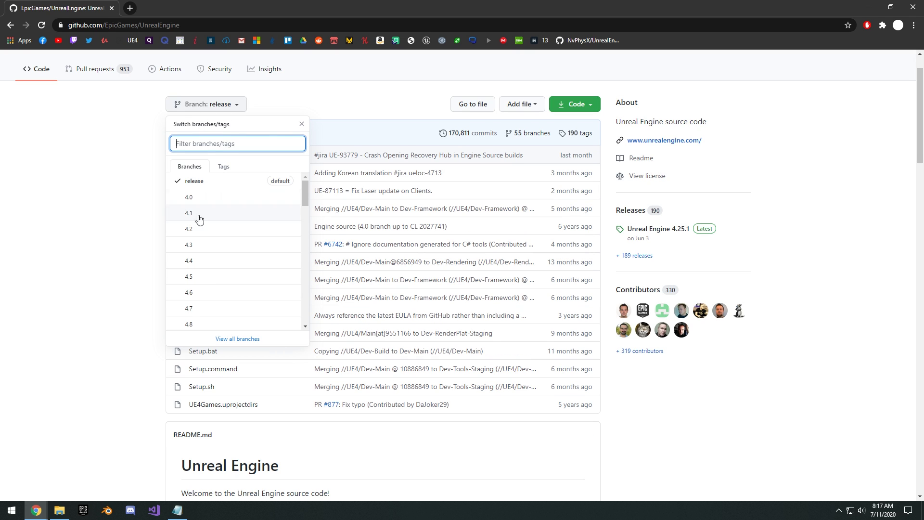
pyautogui.scroll(-6, 193, 274)
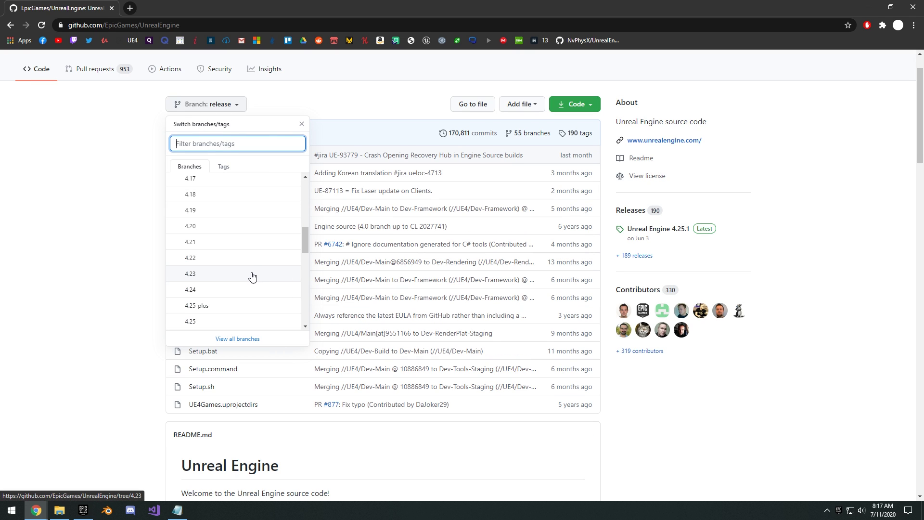
pyautogui.scroll(-1, 250, 275)
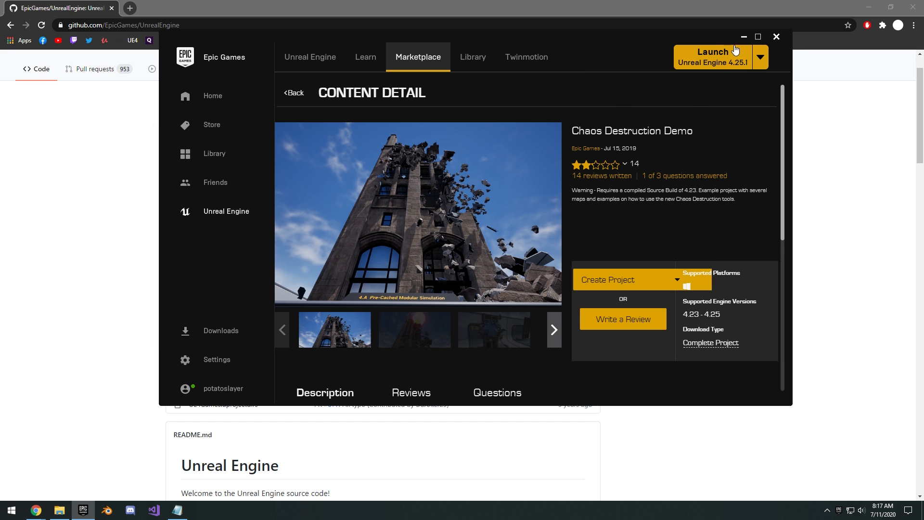
# - Check the Chaos Destruction Demo's supported engine versions in the Epic Games Launcher and return to the repository's branch list
pyautogui.moveTo(543, 34); pyautogui.dragTo(923, 62)
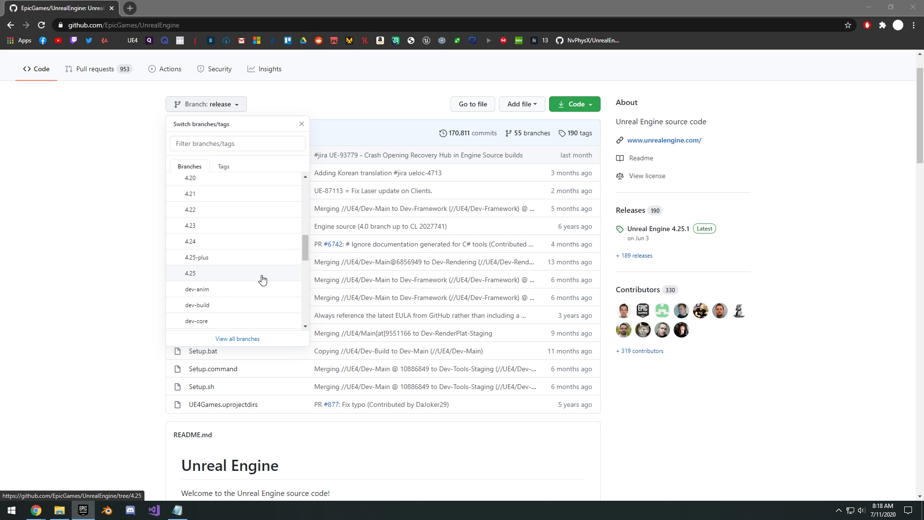
pyautogui.moveTo(923, 81); pyautogui.dragTo(592, 90)
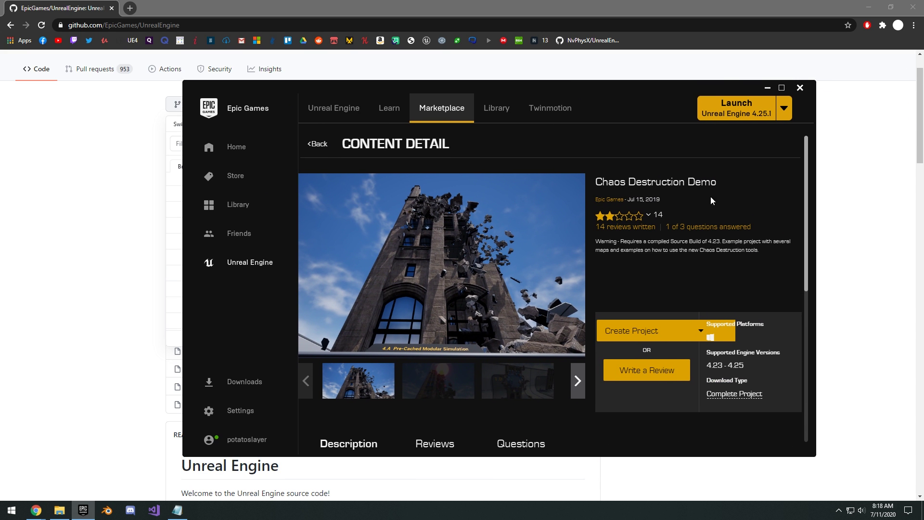
pyautogui.hotkey('alt', 'Tab')
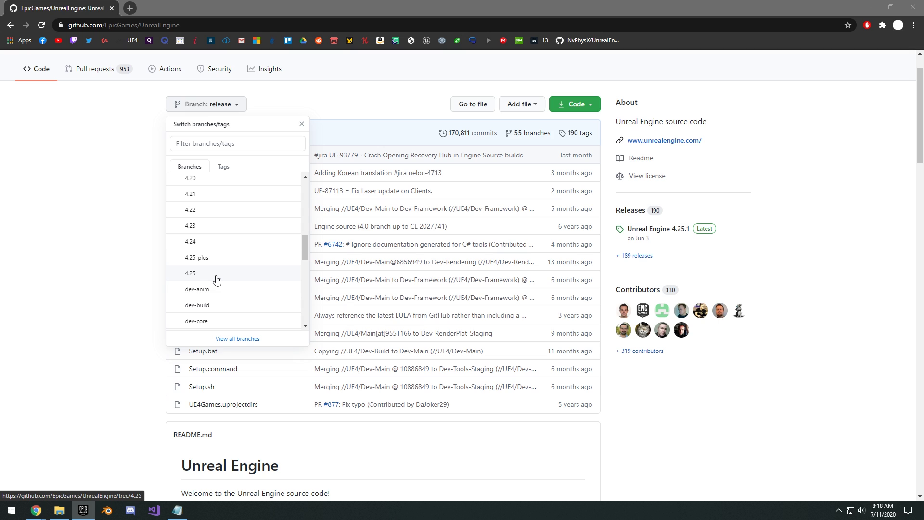
# - Switch the repository to the 4.25 branch and open its code download options
pyautogui.click(231, 278)
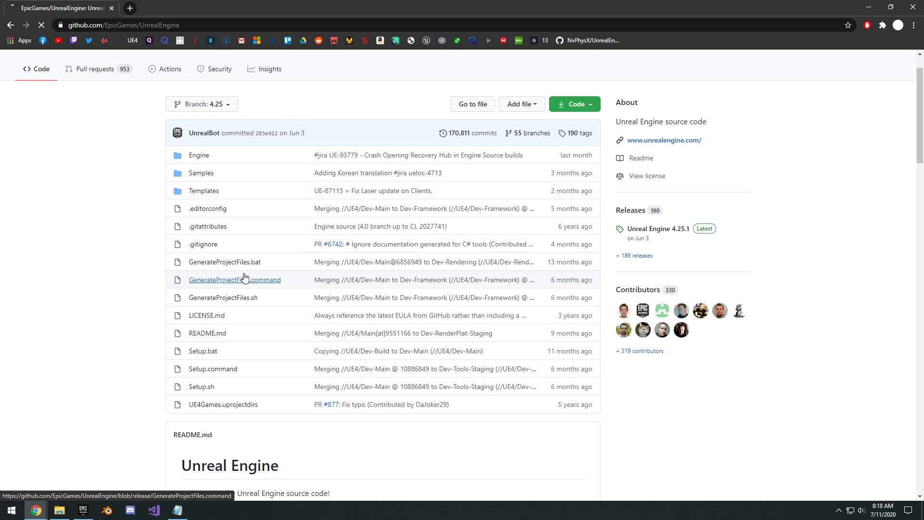
pyautogui.click(574, 105)
pyautogui.click(575, 152)
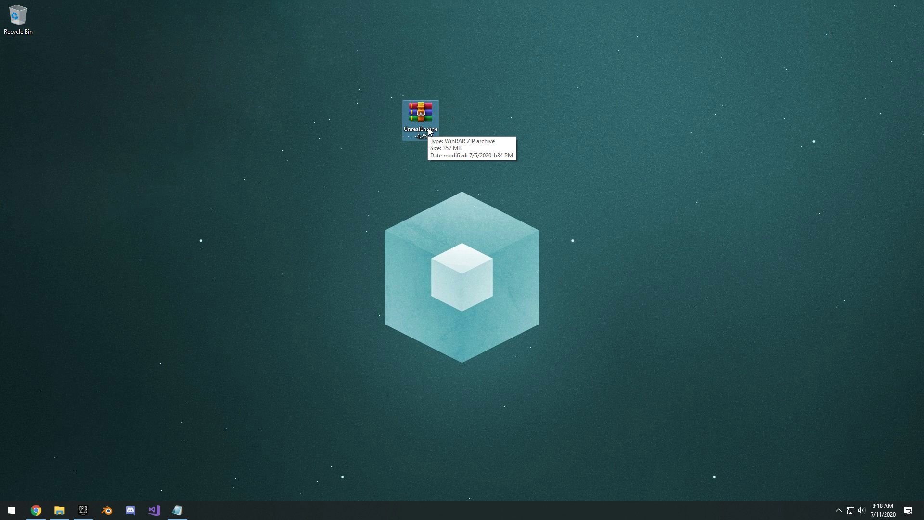
# - Extract the UnrealEngine-4.25 ZIP archive into its own folder on the desktop
pyautogui.rightClick(432, 121)
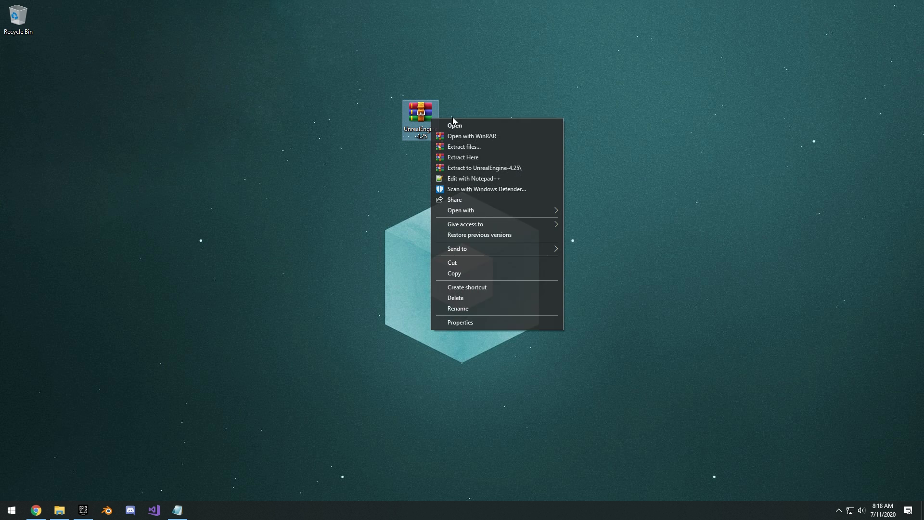
pyautogui.click(476, 151)
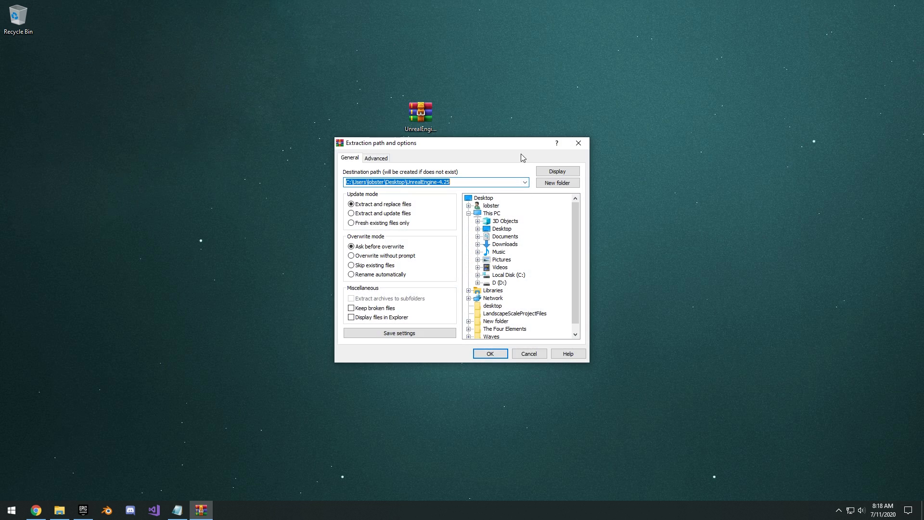
pyautogui.press('Return')
pyautogui.moveTo(527, 161); pyautogui.dragTo(495, 120)
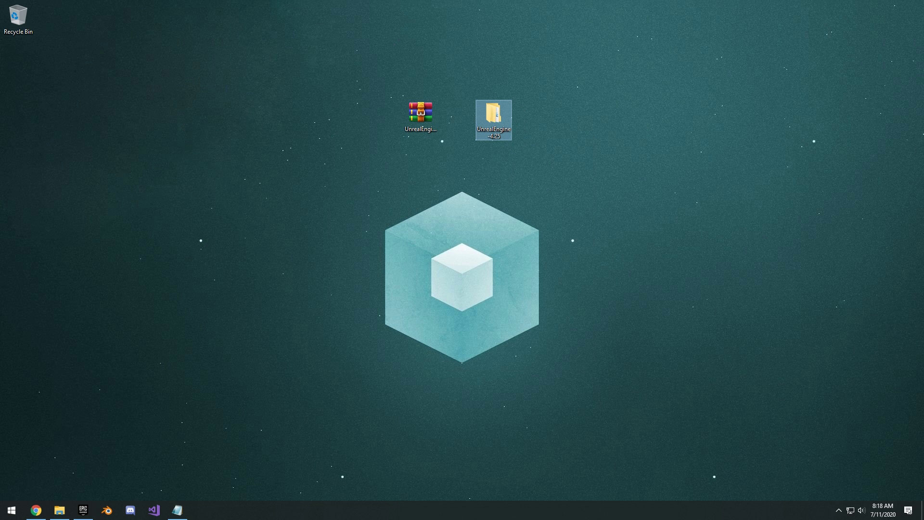
# - Open the Engine\Source folder inside UnrealEngine-4.25 on Local Disk (C:)
pyautogui.doubleClick(495, 120)
pyautogui.moveTo(923, 118); pyautogui.dragTo(524, 71)
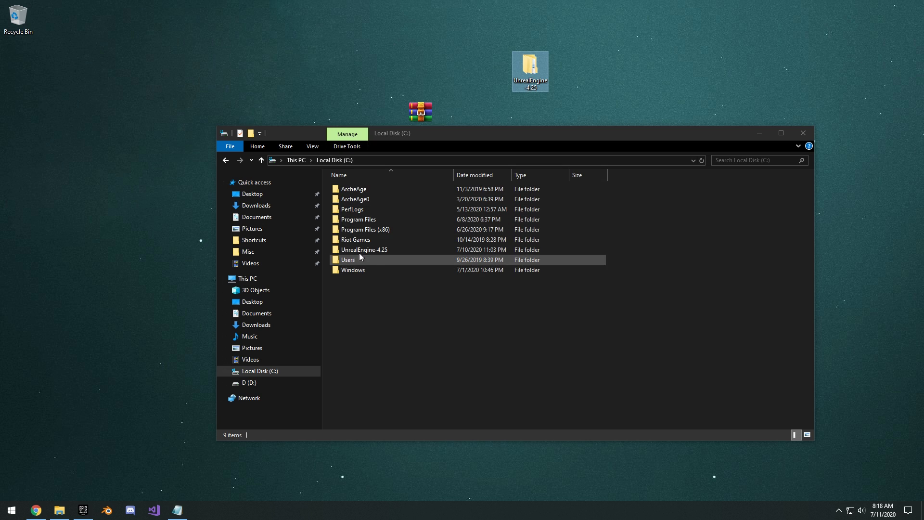
pyautogui.click(396, 252)
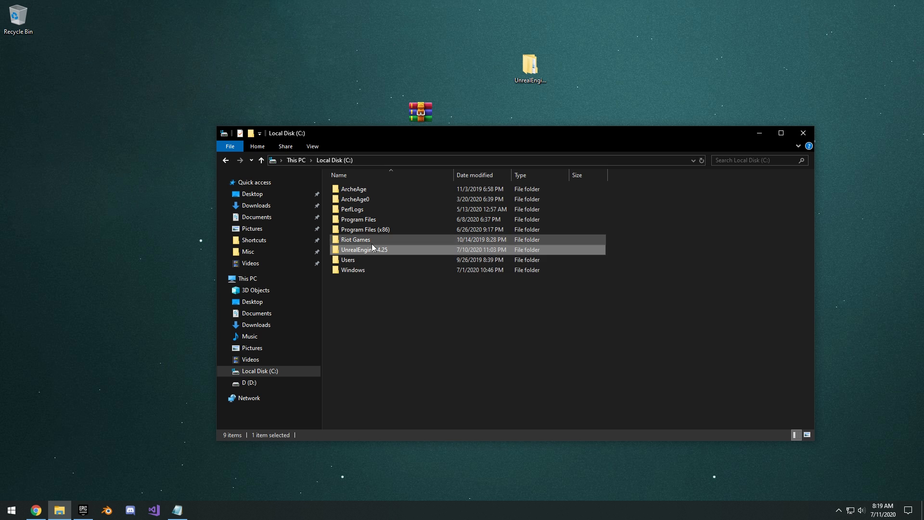
pyautogui.doubleClick(385, 249)
pyautogui.moveTo(450, 141); pyautogui.dragTo(454, 127)
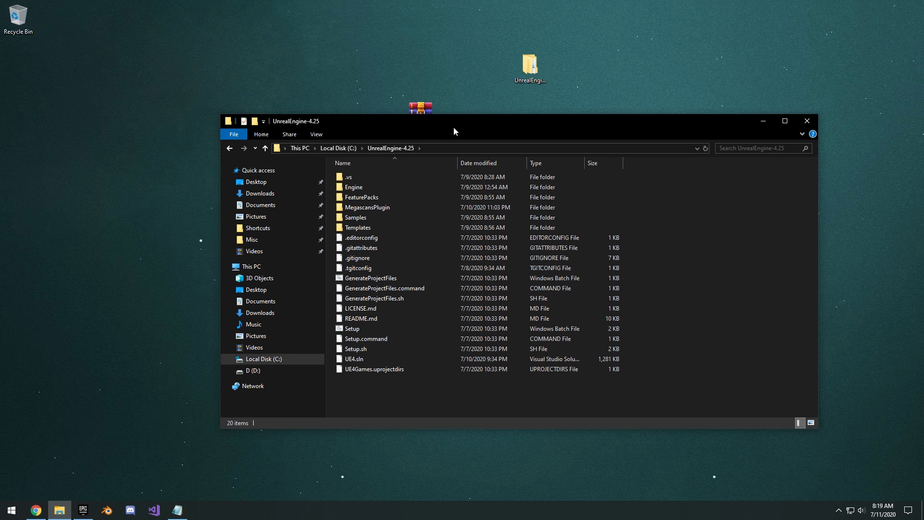
pyautogui.doubleClick(374, 188)
pyautogui.doubleClick(367, 309)
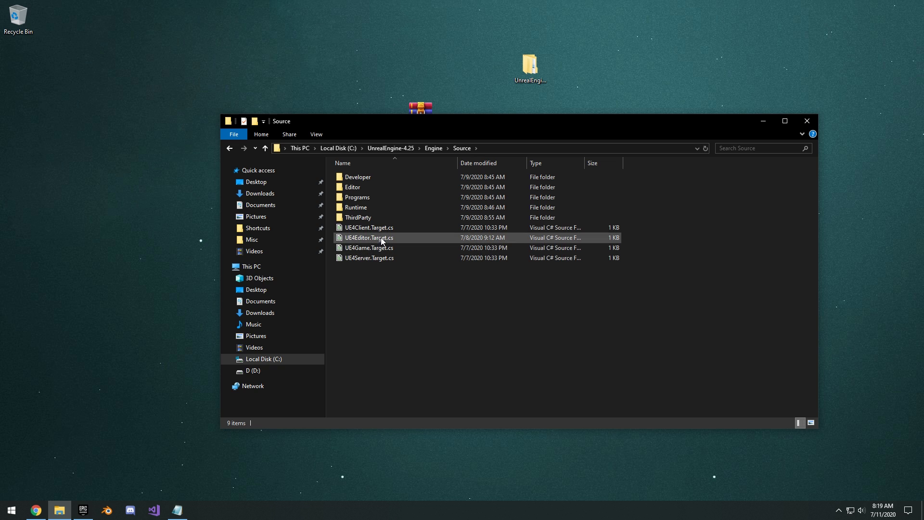
# - Open UE4Editor.Target.cs in Notepad++ and place the cursor at the end of the bCompileChaos = true line
pyautogui.rightClick(362, 241)
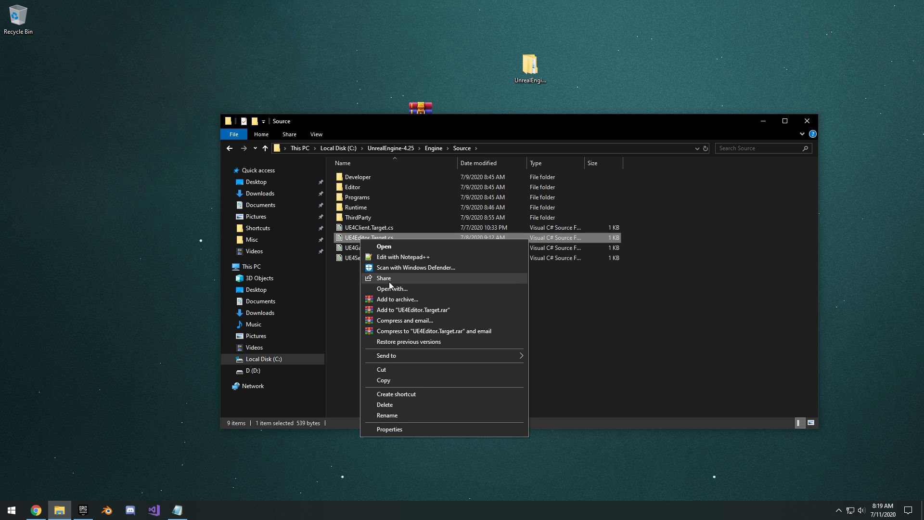
pyautogui.click(403, 256)
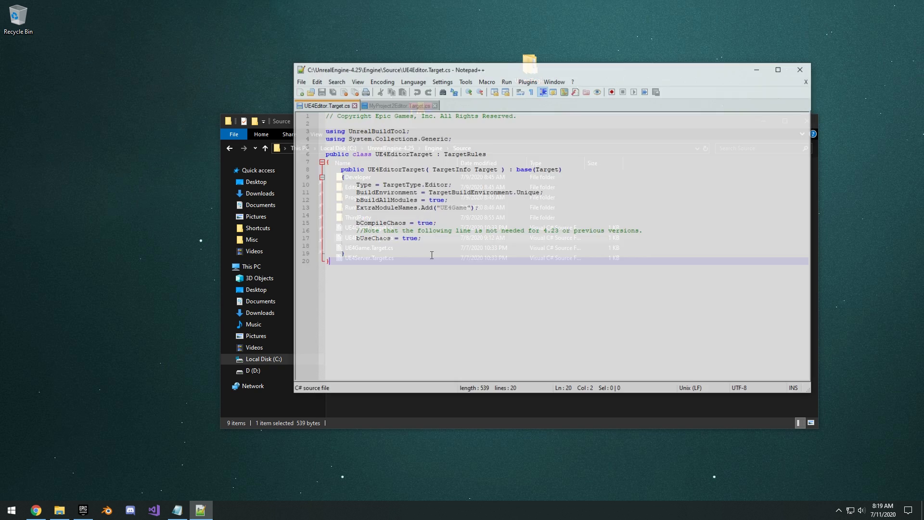
pyautogui.moveTo(339, 225); pyautogui.dragTo(439, 230)
pyautogui.click(436, 225)
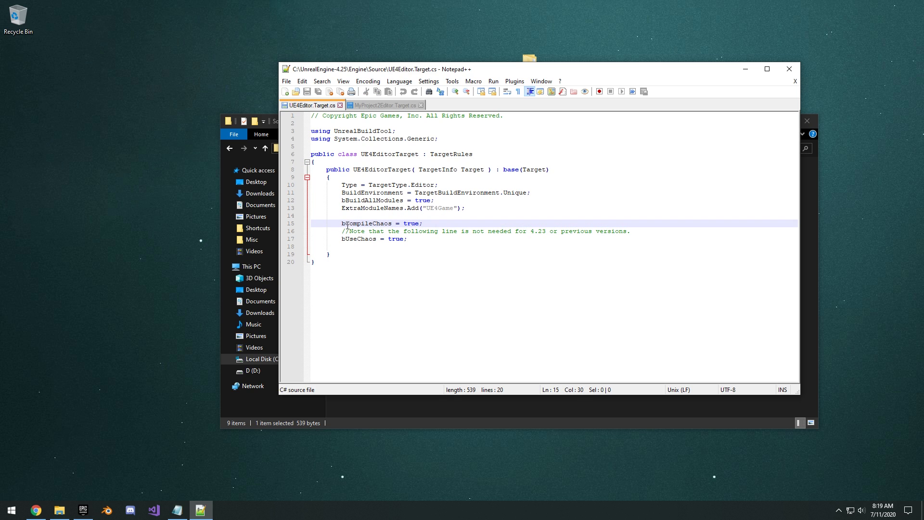
# - Highlight the bUseChaos = true line in UE4Editor.Target.cs, then return to the UnrealEngine-4.25 root folder
pyautogui.moveTo(342, 239); pyautogui.dragTo(406, 242)
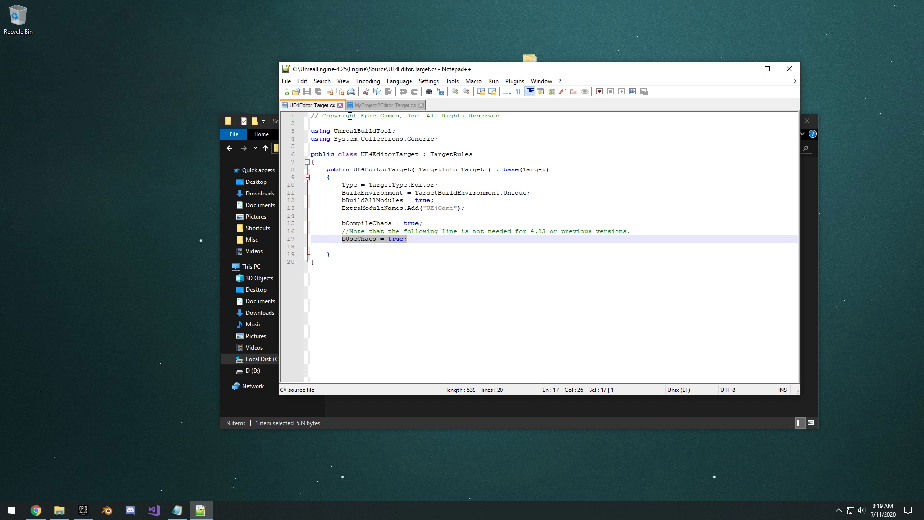
pyautogui.click(295, 91)
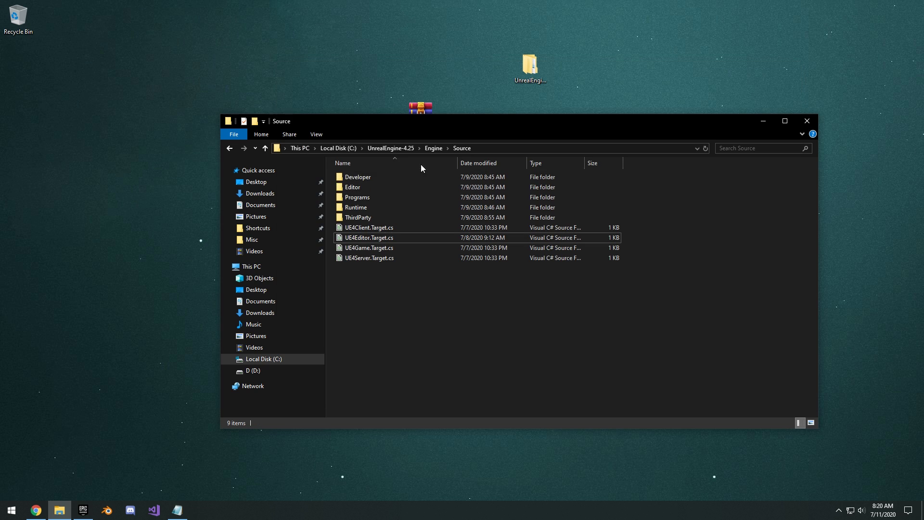
pyautogui.click(401, 150)
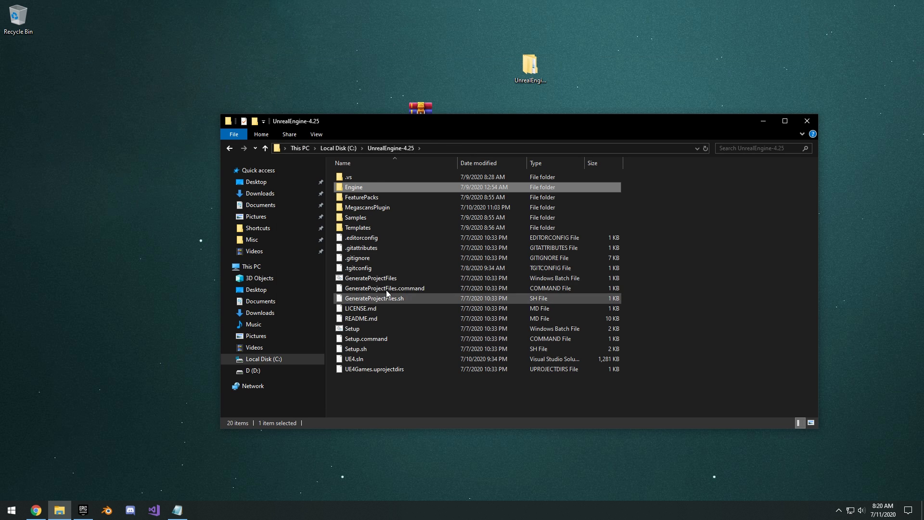
# - Run the Setup batch file and the GenerateProjectFiles batch file in the UnrealEngine-4.25 folder
pyautogui.click(368, 328)
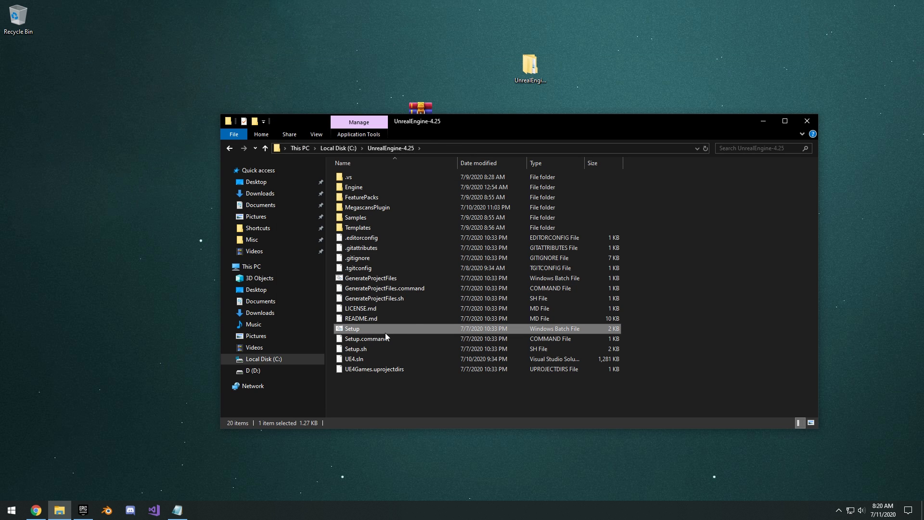
pyautogui.doubleClick(377, 330)
pyautogui.moveTo(373, 17); pyautogui.dragTo(583, 62)
pyautogui.moveTo(631, 127); pyautogui.dragTo(622, 63)
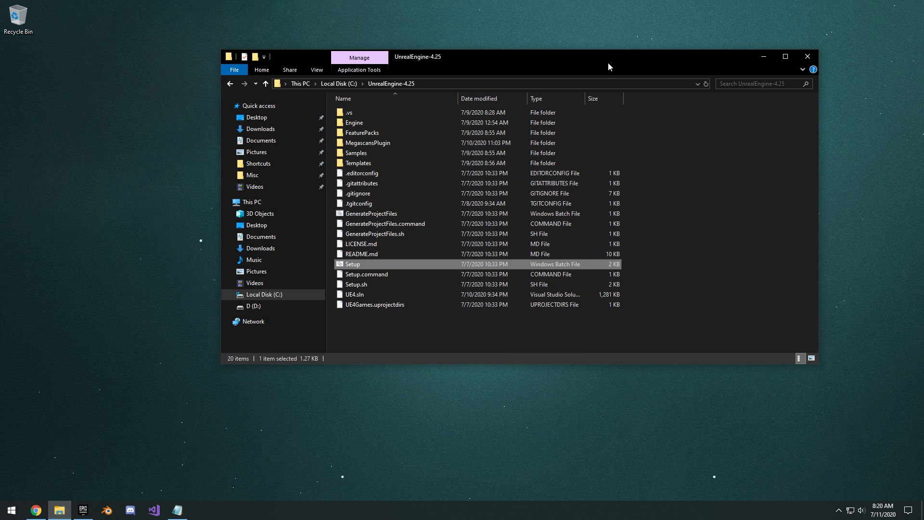
pyautogui.click(420, 213)
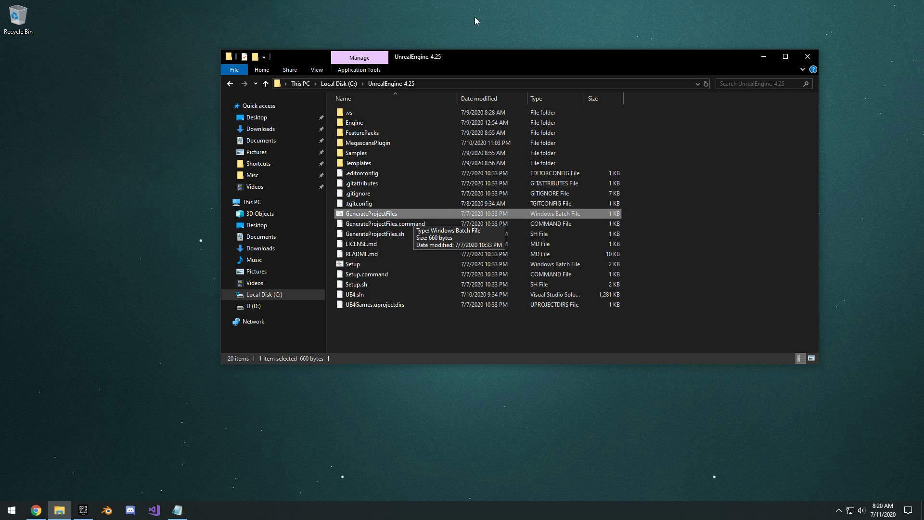
pyautogui.doubleClick(365, 214)
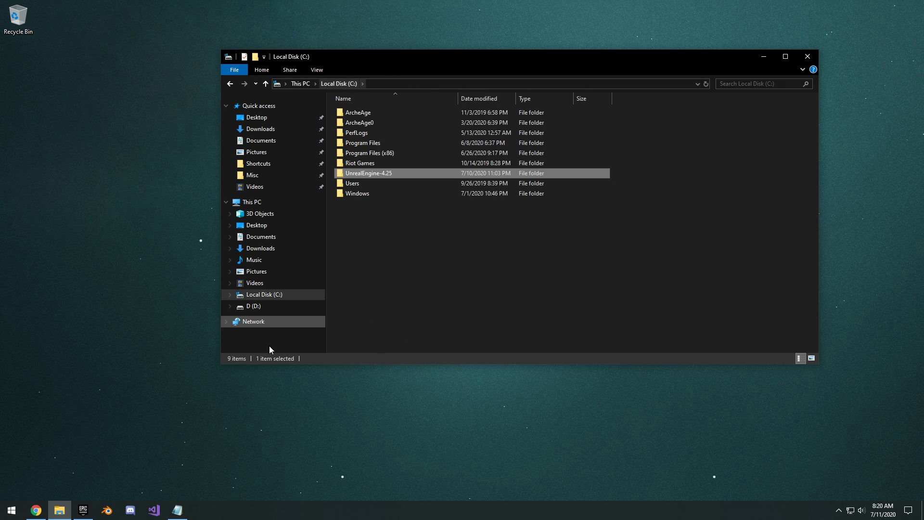
# - Switch to the Epic Games Launcher and open the Chaos Destruction Demo page from the Engine Feature Samples
pyautogui.click(83, 509)
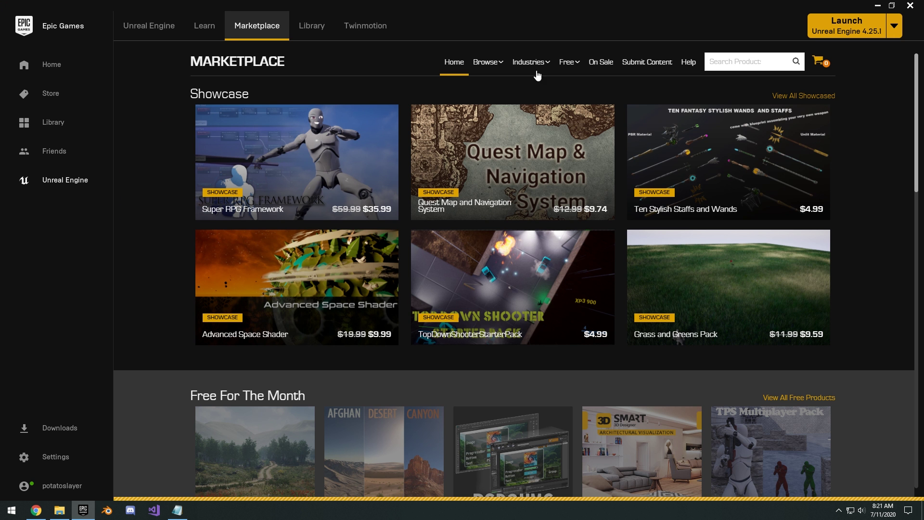
pyautogui.click(205, 28)
pyautogui.scroll(-3, 563, 160)
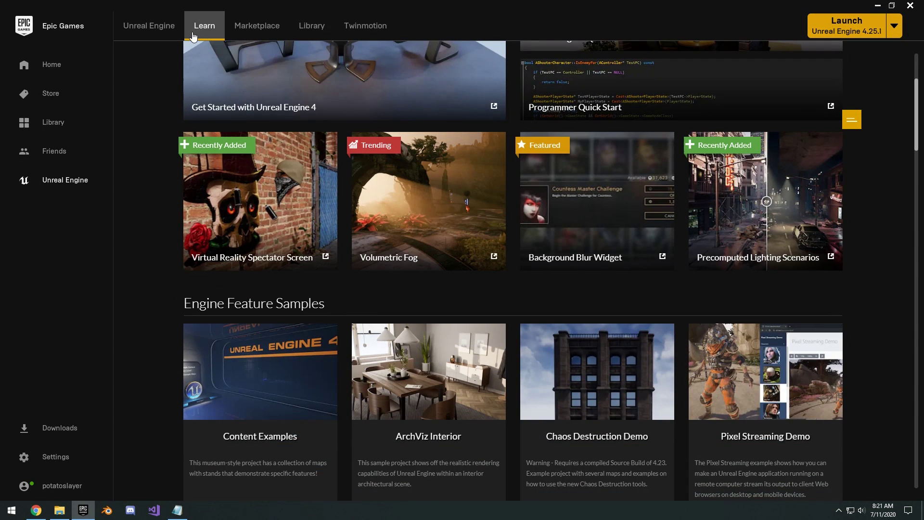
pyautogui.scroll(-3, 165, 128)
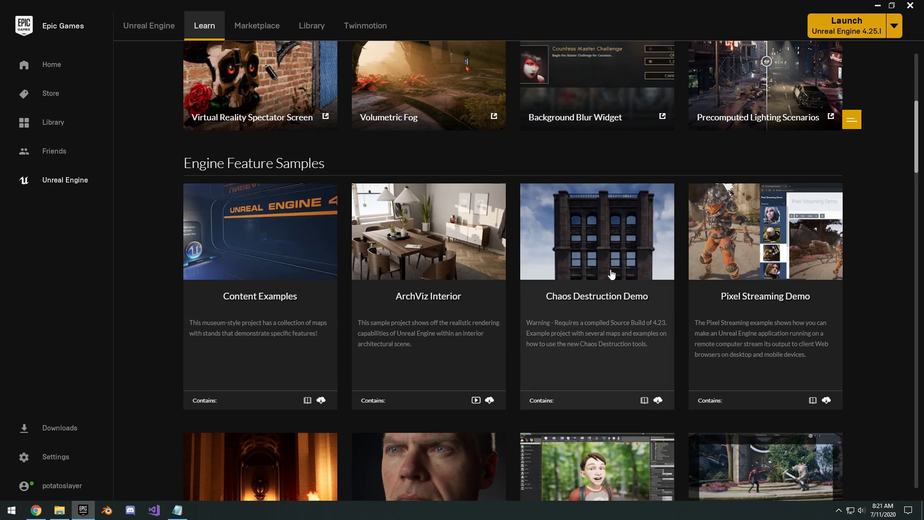
pyautogui.click(541, 229)
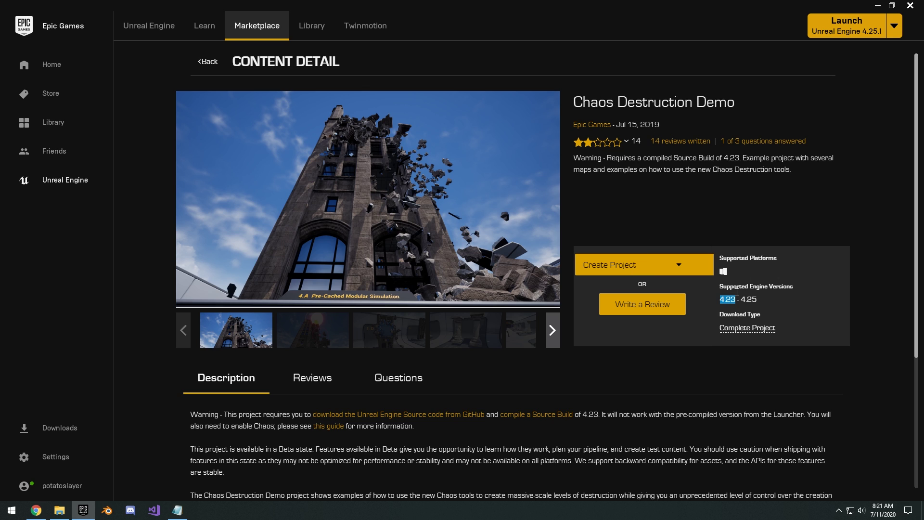
# - Examine the supported engine versions and description of the Chaos Destruction Demo
pyautogui.click(753, 270)
pyautogui.moveTo(745, 301); pyautogui.dragTo(761, 306)
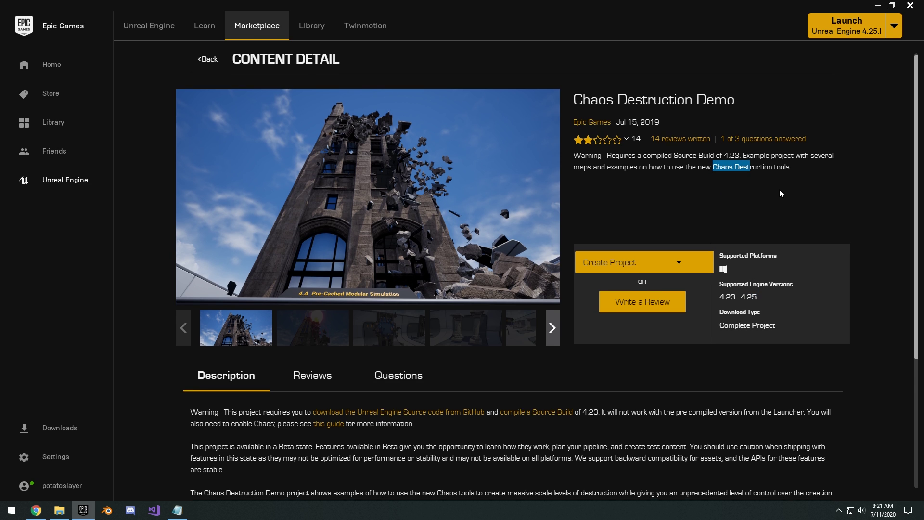
pyautogui.scroll(-3, 779, 190)
pyautogui.moveTo(761, 182); pyautogui.dragTo(751, 187)
pyautogui.click(743, 181)
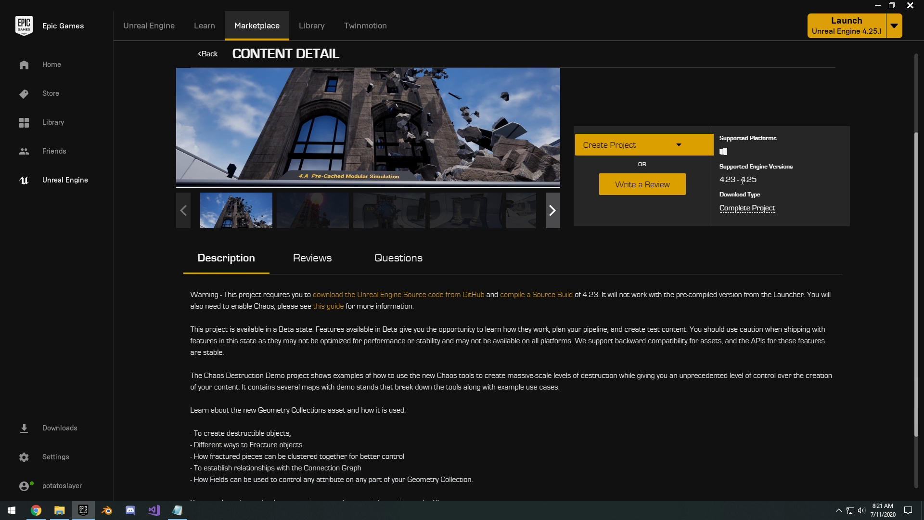
pyautogui.scroll(3, 788, 187)
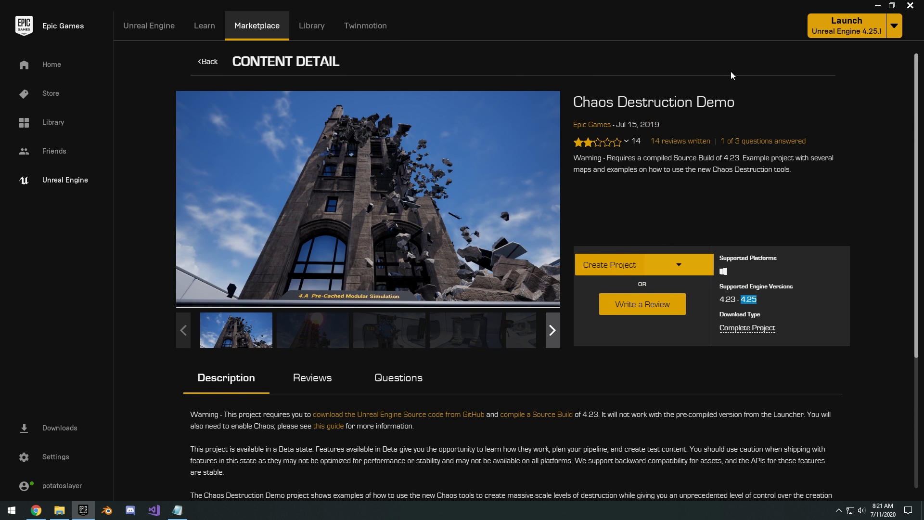
# - Launch Unreal Engine 4.25.1 from the library's installed engine versions and minimize the launcher
pyautogui.click(312, 26)
pyautogui.scroll(-2, 553, 289)
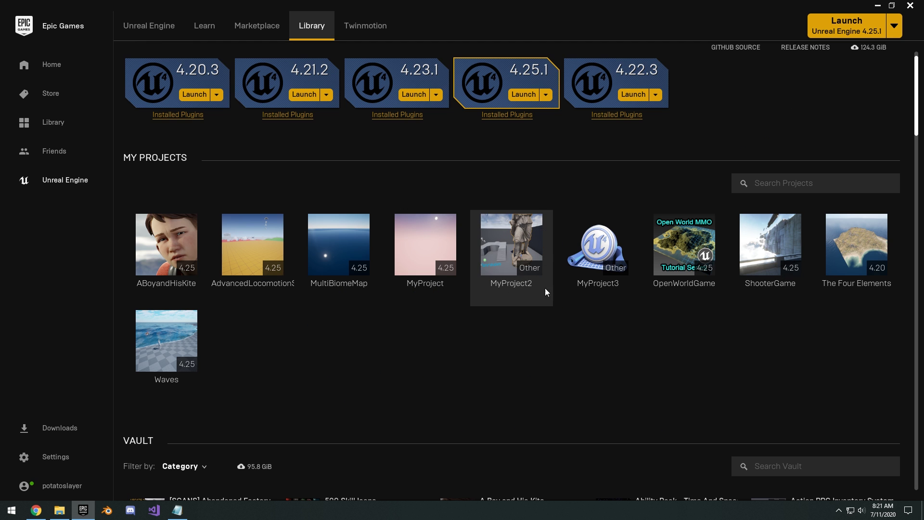
pyautogui.scroll(2, 570, 289)
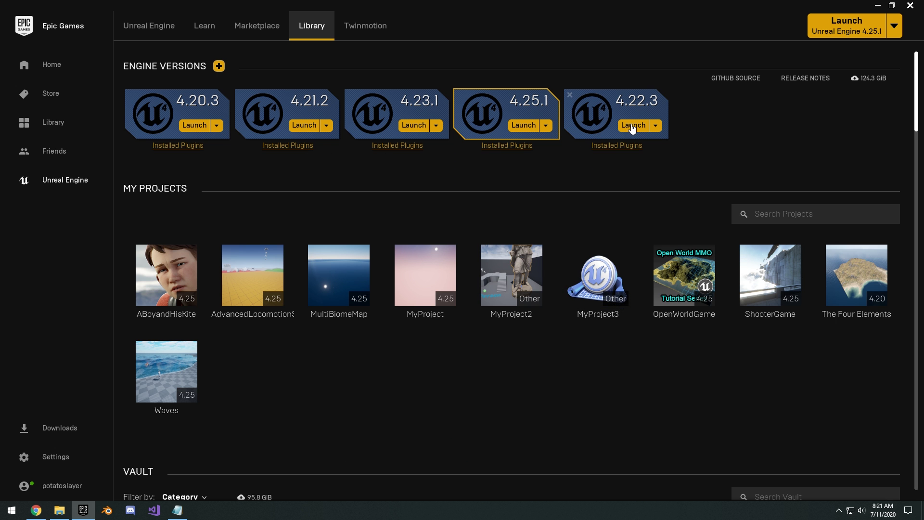
pyautogui.click(524, 125)
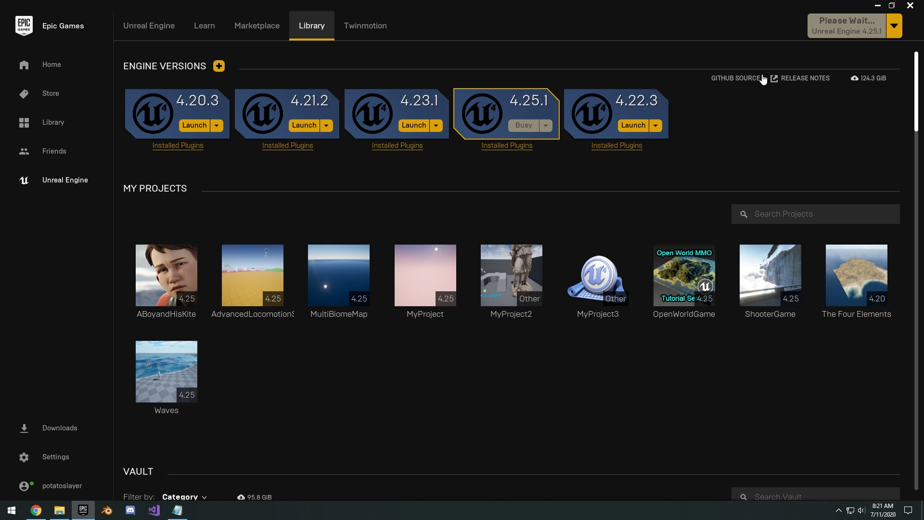
pyautogui.click(877, 5)
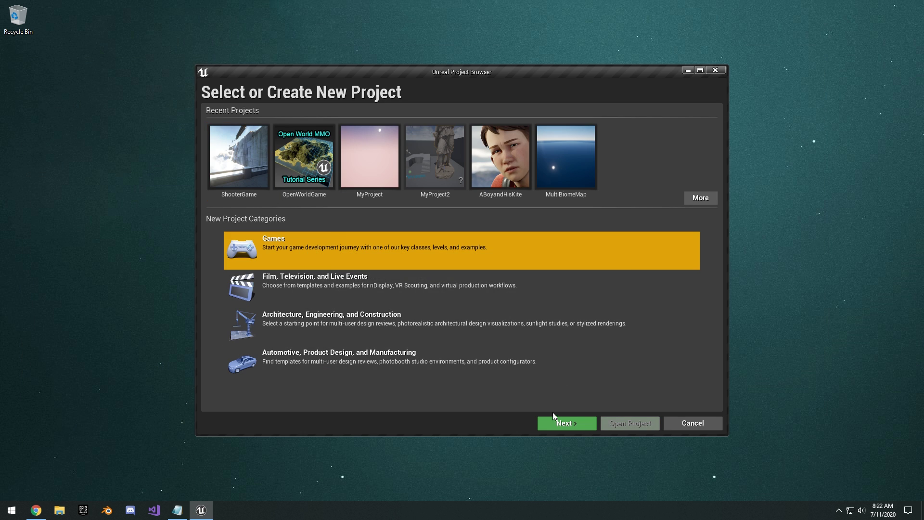
# - Create a Games project from the Third Person template with the name ChaosTest
pyautogui.click(556, 423)
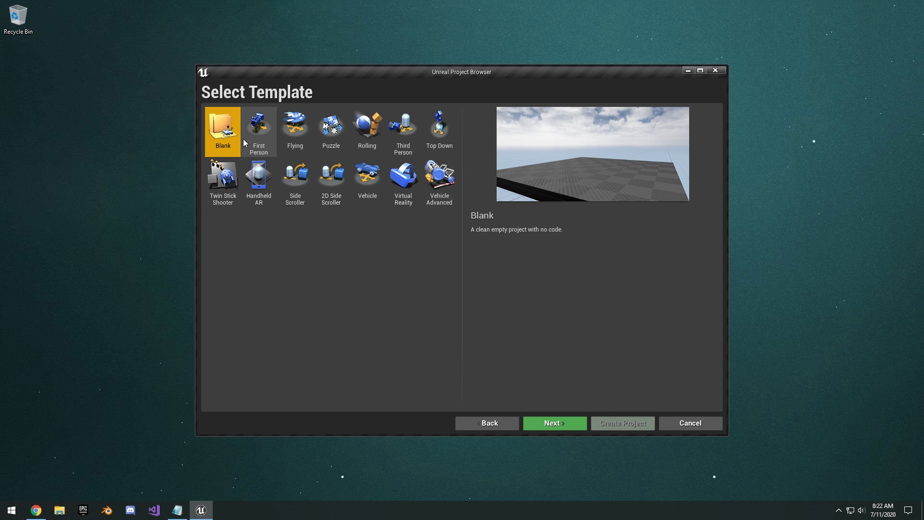
pyautogui.click(402, 132)
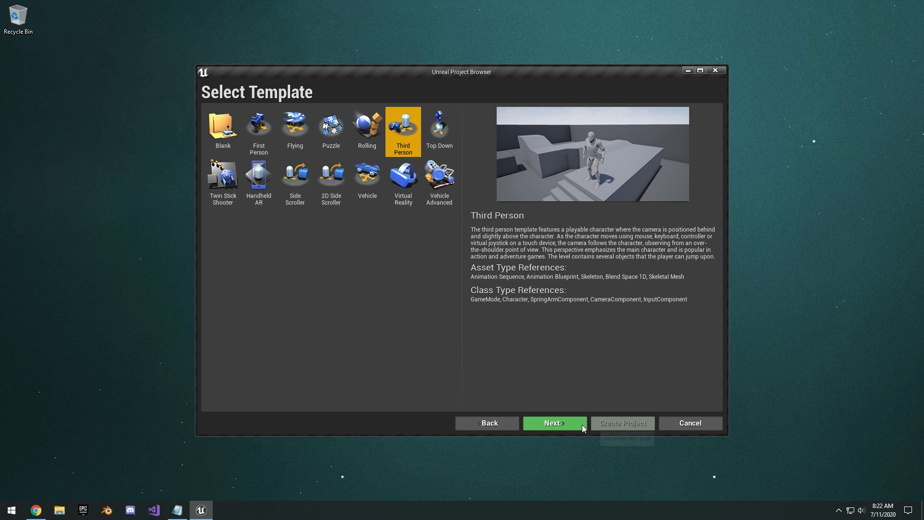
pyautogui.click(556, 423)
pyautogui.moveTo(545, 390); pyautogui.dragTo(347, 371)
pyautogui.write('ChaosTest')
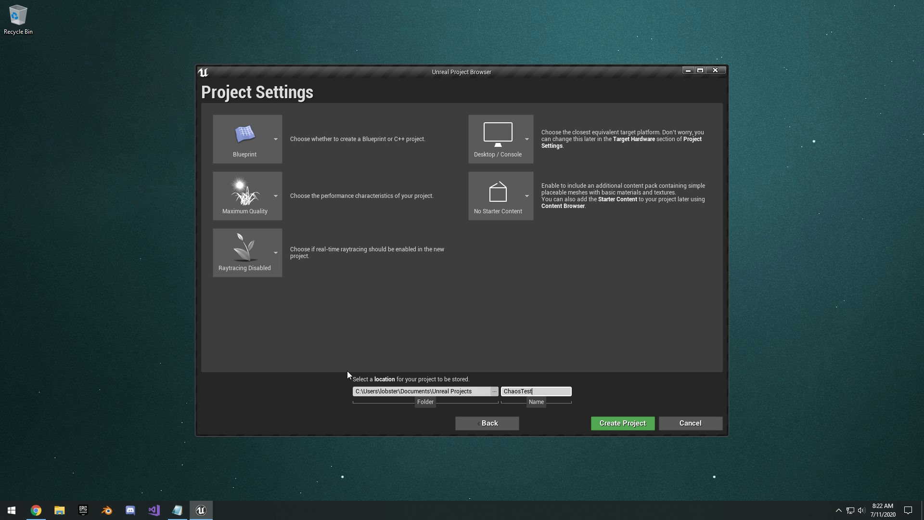
pyautogui.click(622, 423)
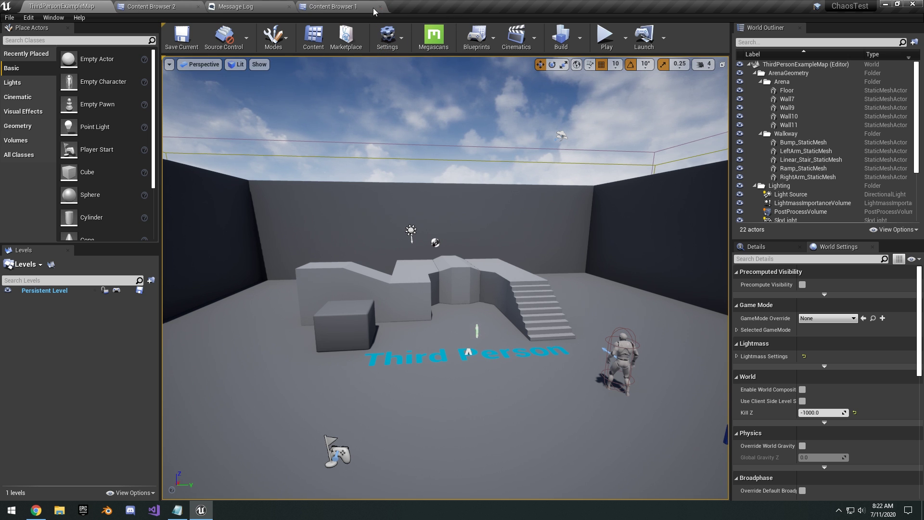
# - Close the Message Log and add an empty C++ class with parent None and the name MyClass to the project
pyautogui.click(289, 6)
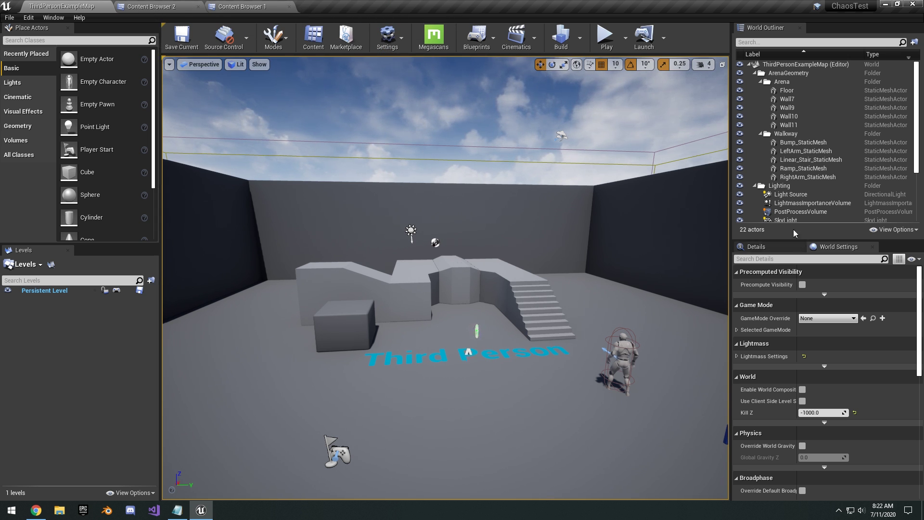
pyautogui.moveTo(496, 171)
pyautogui.mouseDown(button='right')
pyautogui.moveTo(495, 187)
pyautogui.moveTo(497, 170)
pyautogui.mouseUp(button='right')
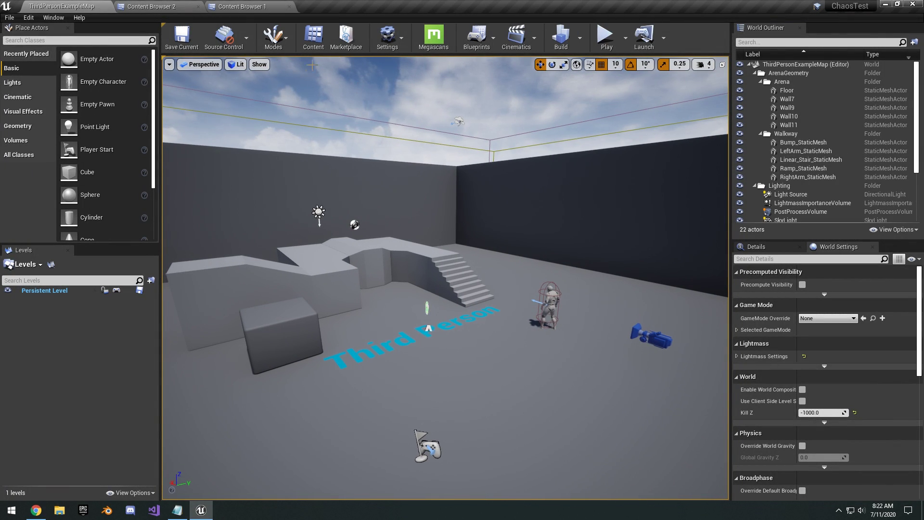
pyautogui.moveTo(544, 213)
pyautogui.mouseDown(button='right')
pyautogui.moveTo(522, 228)
pyautogui.moveTo(538, 228)
pyautogui.mouseUp(button='right')
pyautogui.click(259, 7)
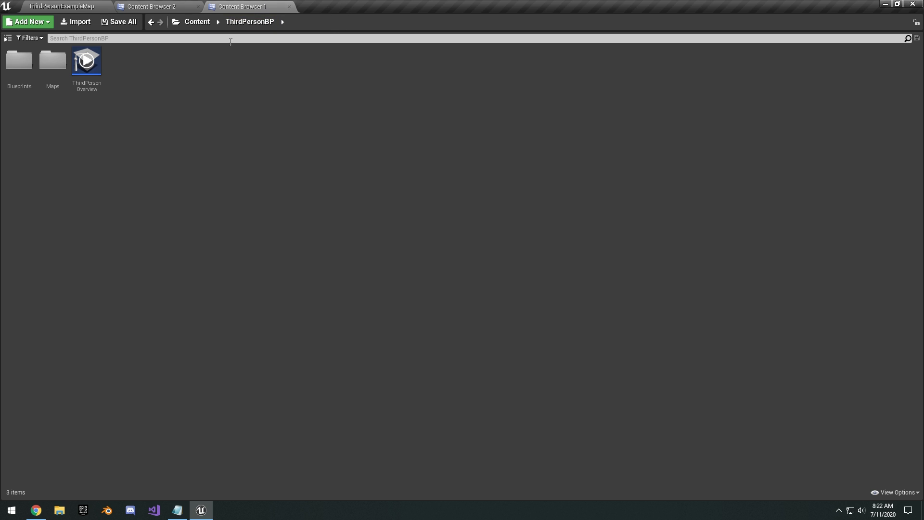
pyautogui.click(35, 23)
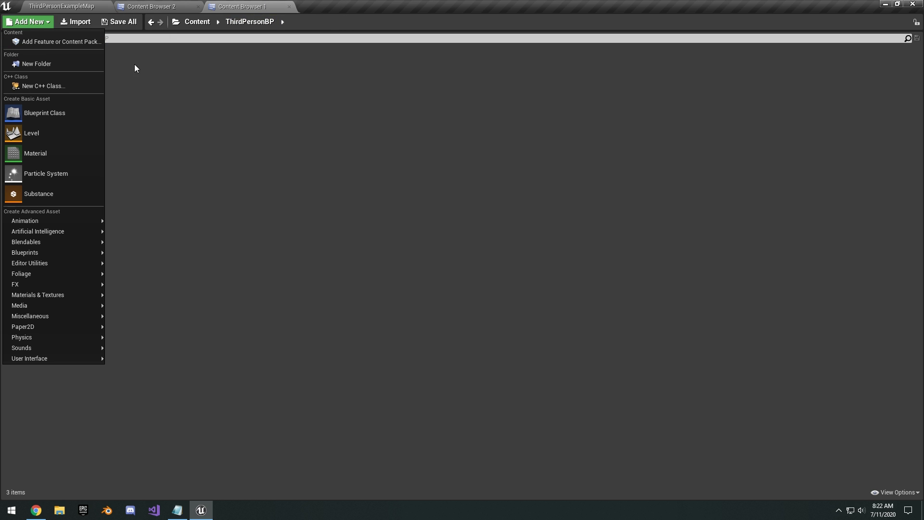
pyautogui.click(56, 87)
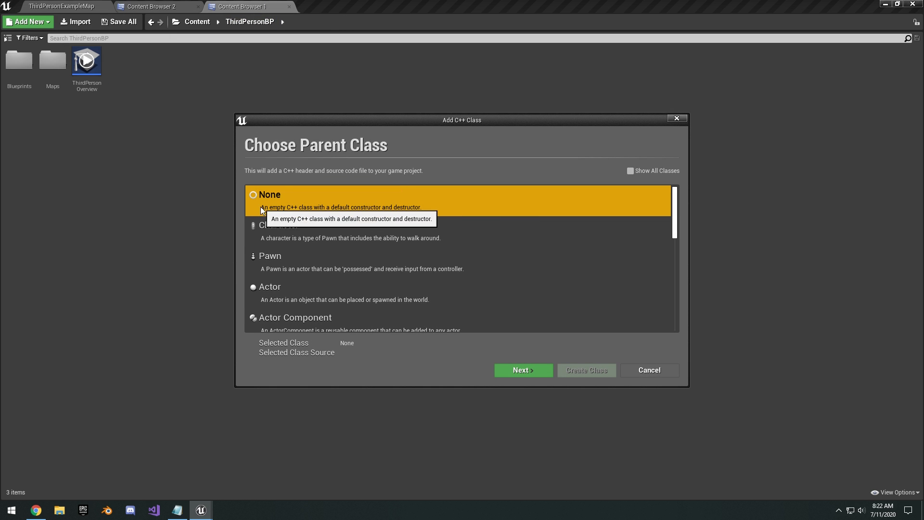
pyautogui.click(530, 370)
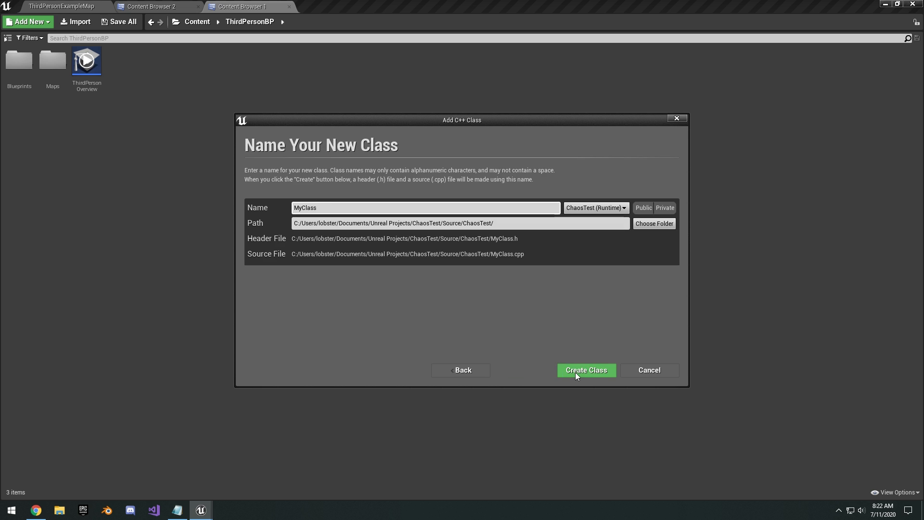
pyautogui.click(583, 370)
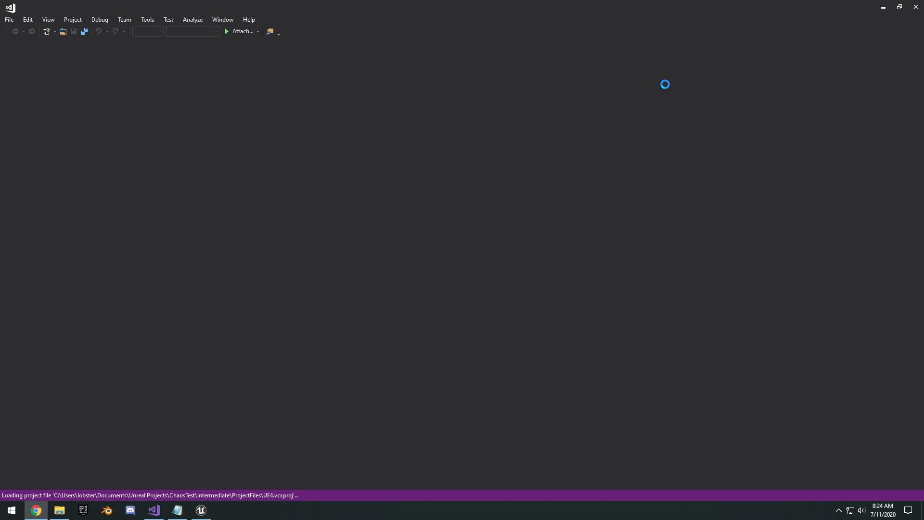
# - Close Visual Studio and the Unreal Editor with the ChaosTest project
pyautogui.click(917, 8)
pyautogui.click(101, 2)
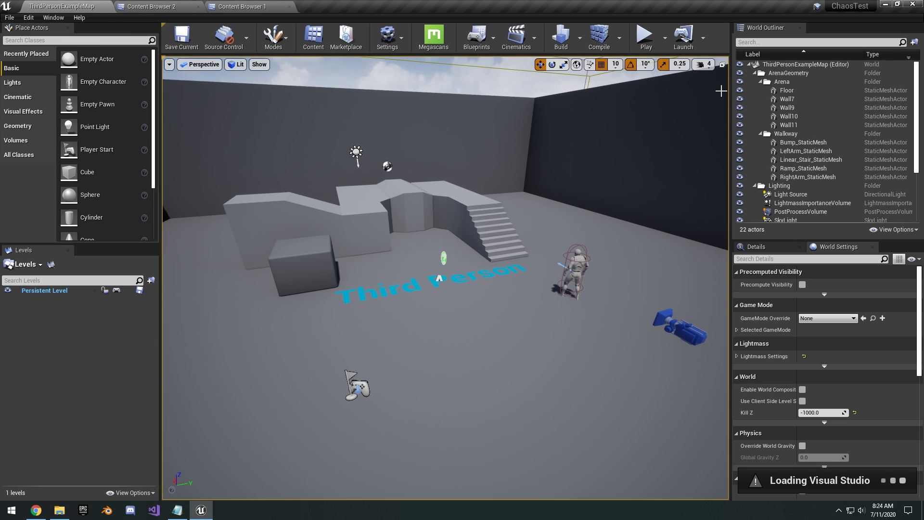
pyautogui.click(912, 4)
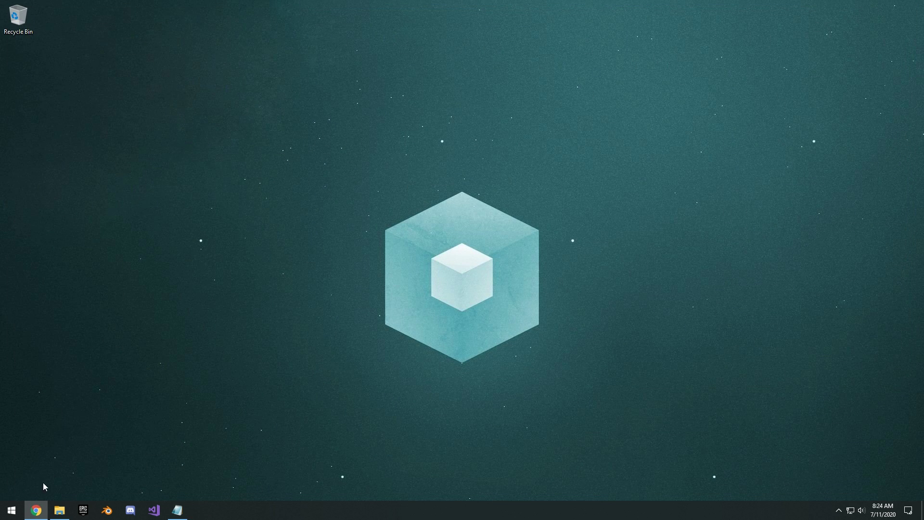
# - Switch to the Epic Games Launcher and show the ChaosTest project in its folder
pyautogui.click(83, 509)
pyautogui.scroll(-4, 567, 194)
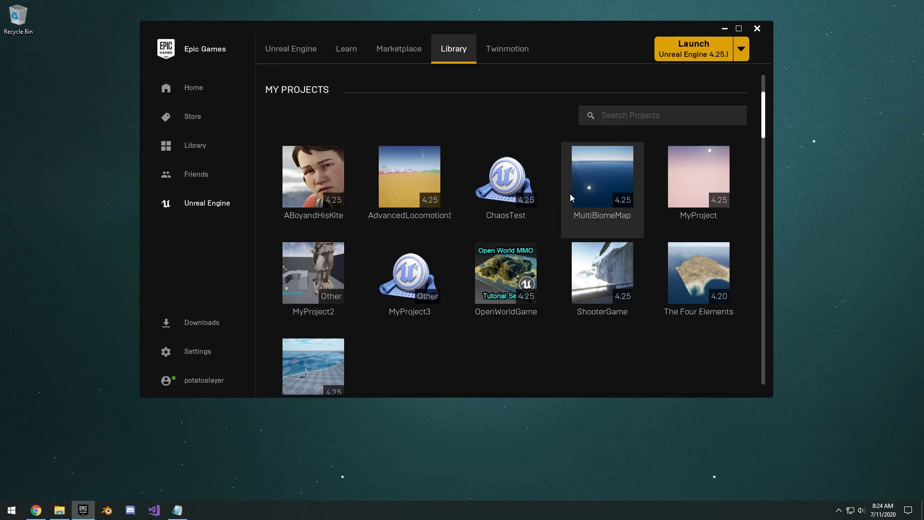
pyautogui.rightClick(530, 166)
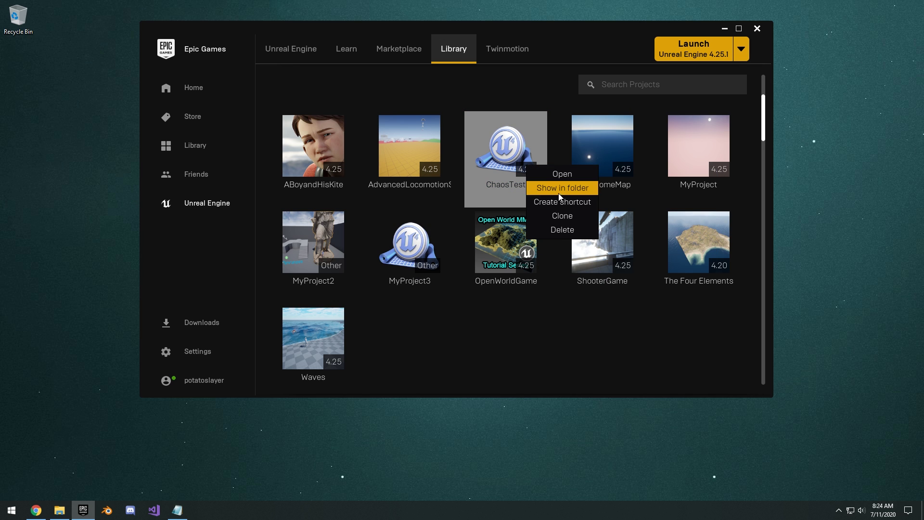
pyautogui.click(564, 189)
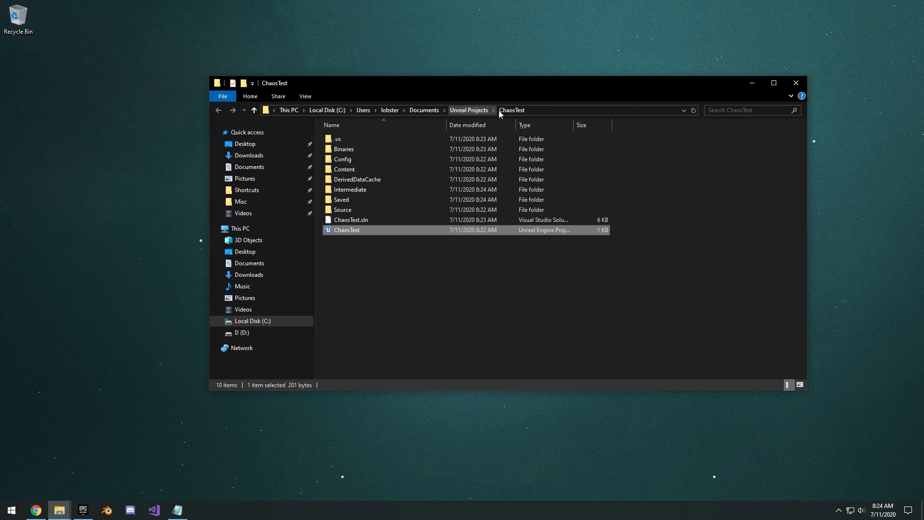
pyautogui.click(374, 256)
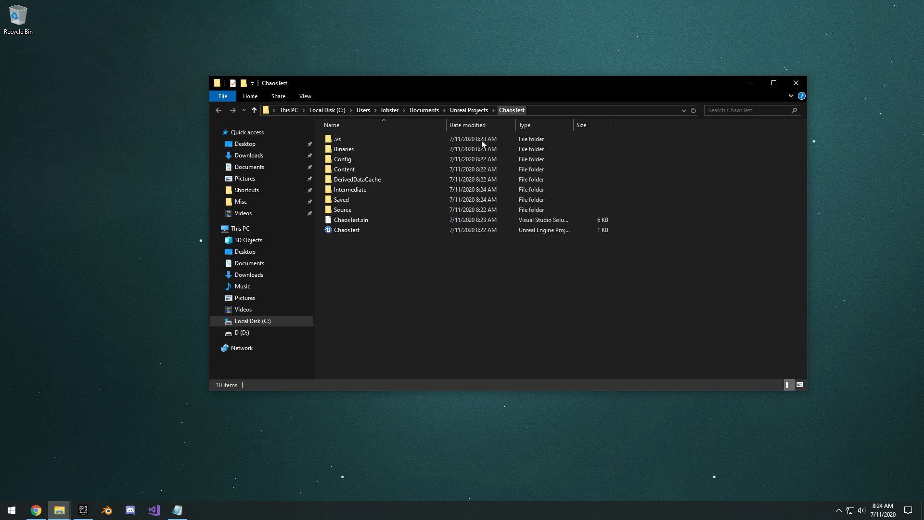
# - Open ChaosTestEditor.Target.cs from the ChaosTest project's Source folder for editing in Notepad++
pyautogui.click(348, 230)
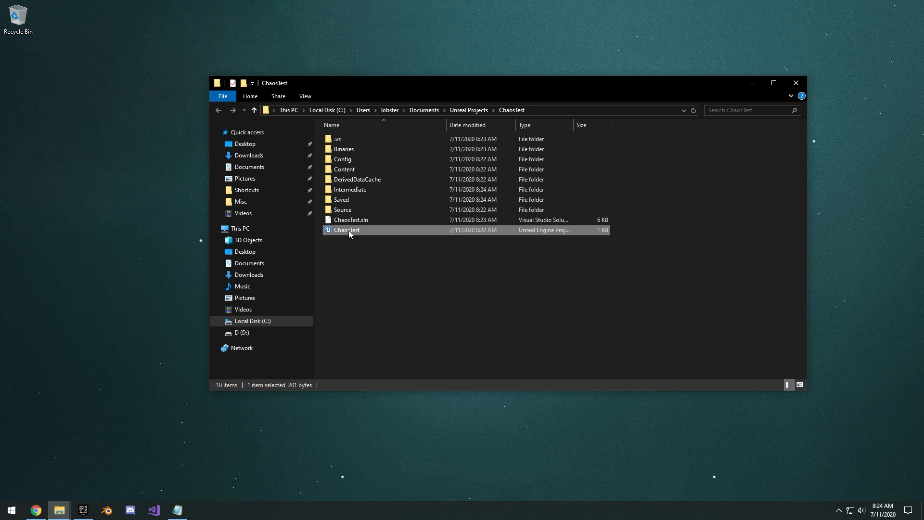
pyautogui.doubleClick(351, 210)
pyautogui.click(355, 161)
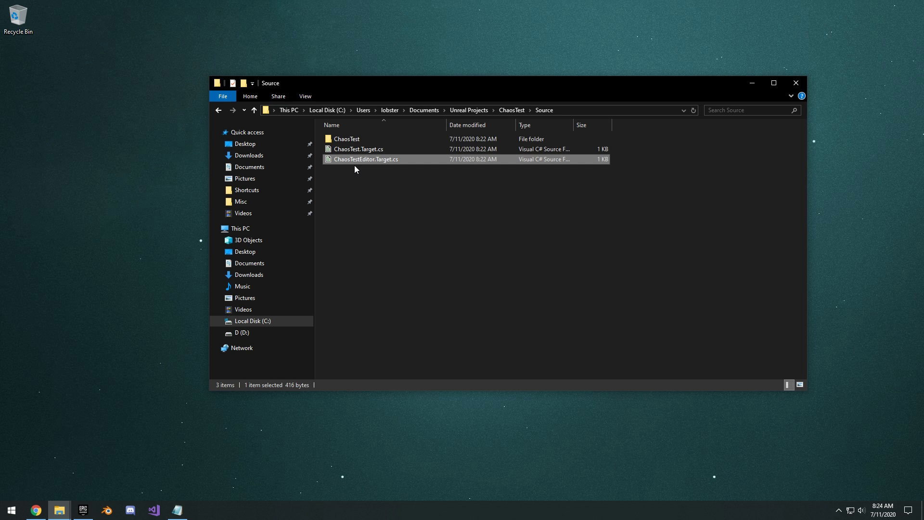
pyautogui.rightClick(359, 161)
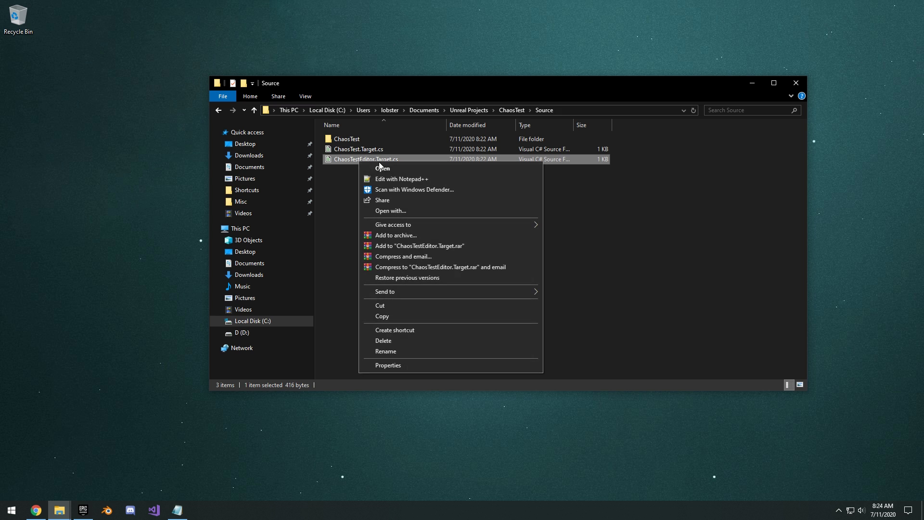
pyautogui.click(414, 182)
pyautogui.moveTo(588, 79); pyautogui.dragTo(650, 80)
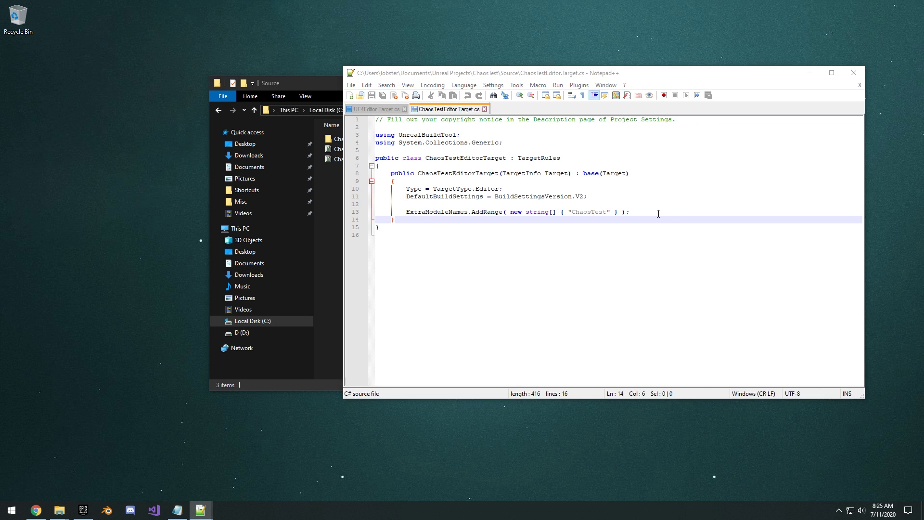
# - Add the lines "bCompileChaos = true;" and "bUseChaos = true;" below the ExtraModuleNames line, then save and close the file
pyautogui.click(658, 214)
pyautogui.write('bCompileChaos = true; \t\tbUseChaos = true;')
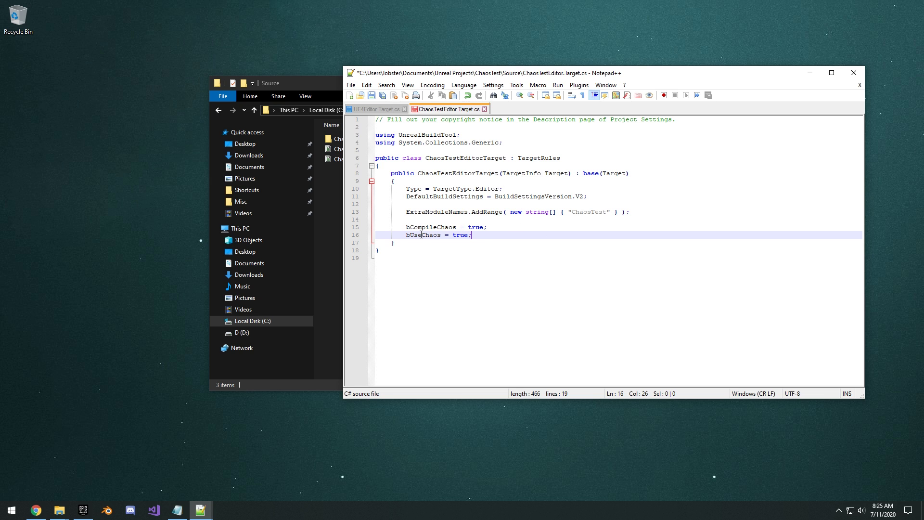
pyautogui.moveTo(685, 84); pyautogui.dragTo(658, 71)
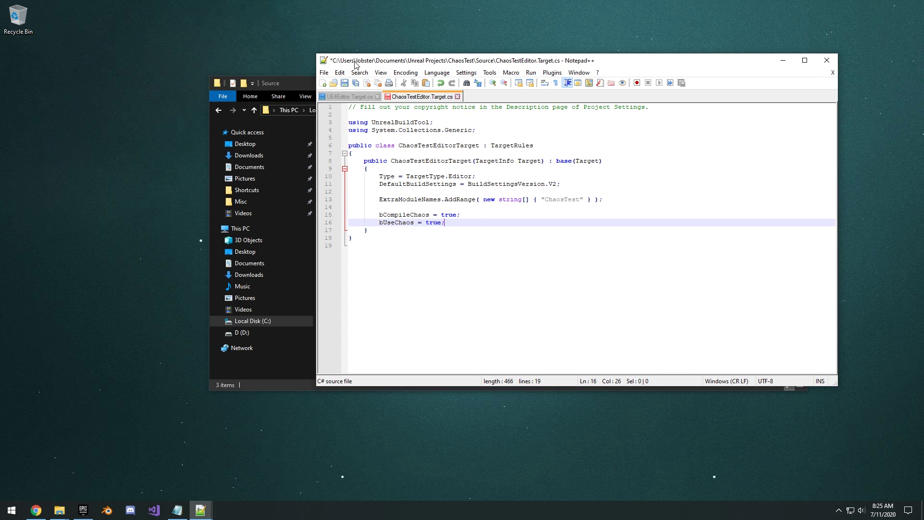
pyautogui.click(326, 72)
pyautogui.click(338, 149)
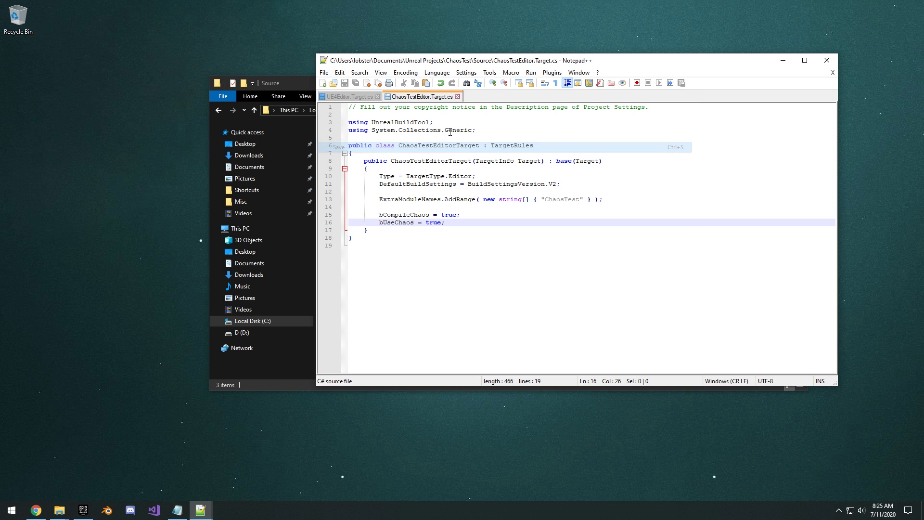
pyautogui.click(827, 61)
# - Switch the ChaosTest project's Unreal Engine version to the source build at C:\UnrealEngine-4.25
pyautogui.click(508, 110)
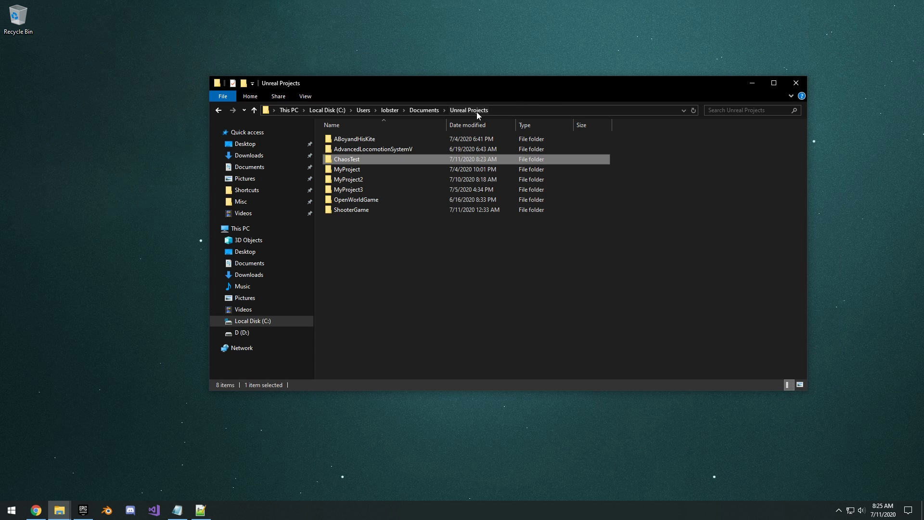
pyautogui.rightClick(345, 232)
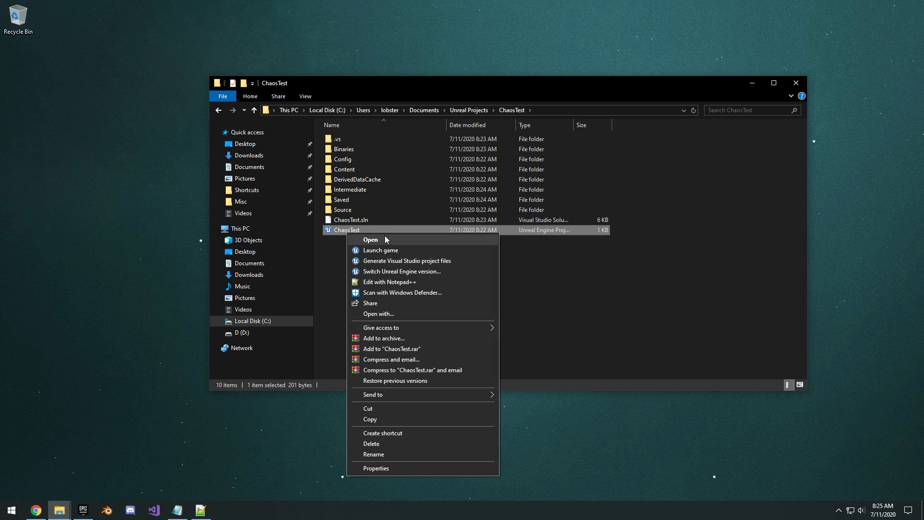
pyautogui.click(383, 271)
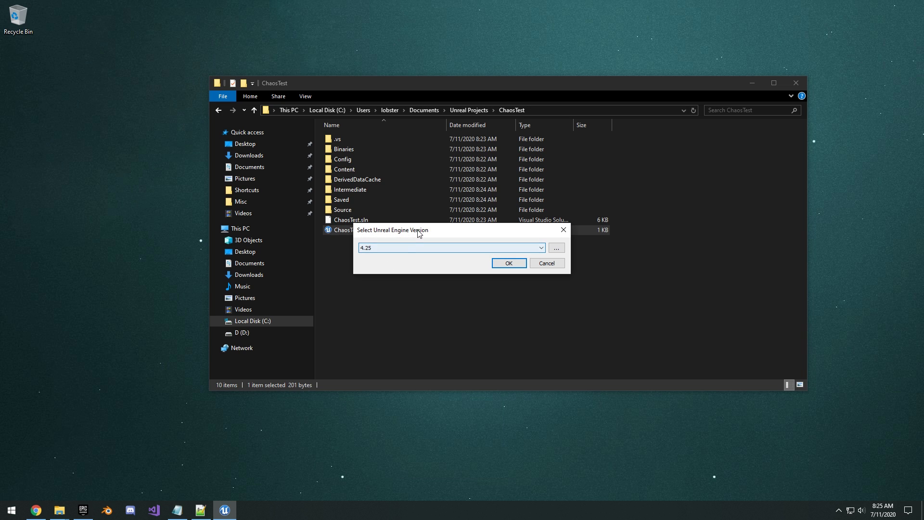
pyautogui.moveTo(419, 233); pyautogui.dragTo(446, 229)
pyautogui.click(445, 244)
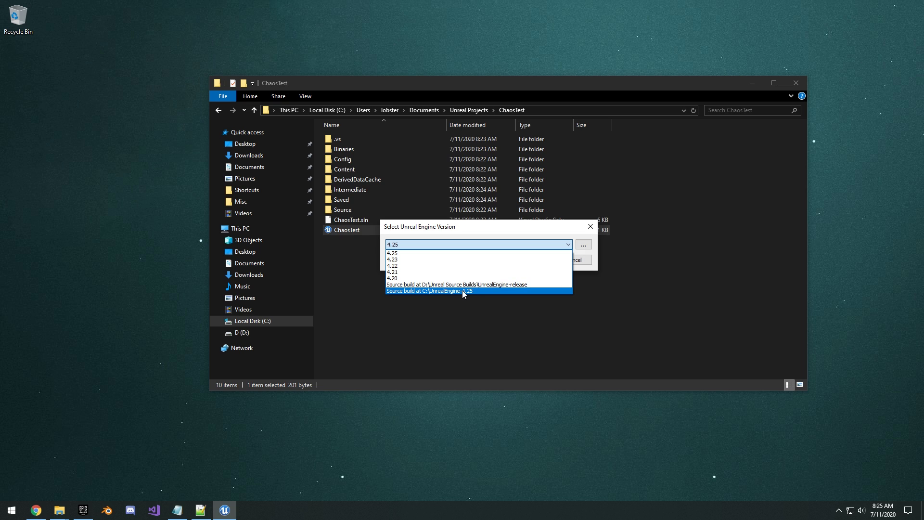
pyautogui.click(442, 291)
pyautogui.click(536, 260)
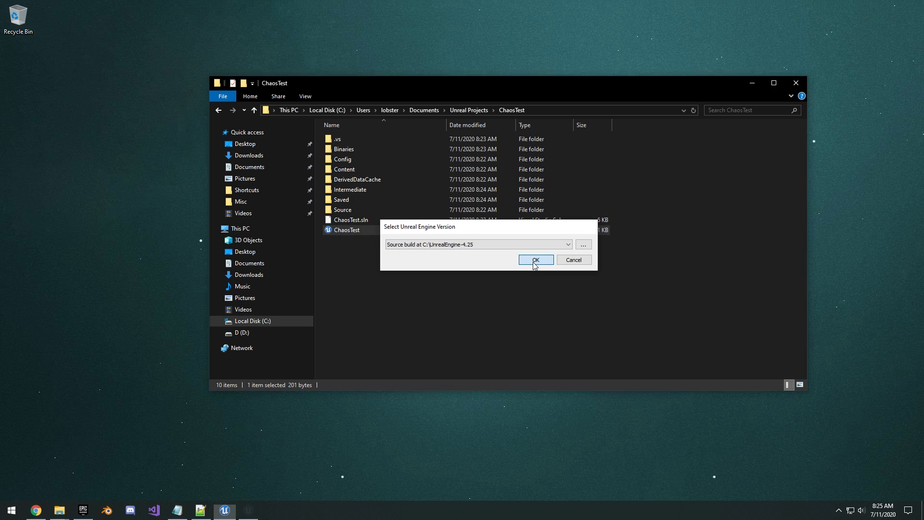
pyautogui.moveTo(443, 243); pyautogui.dragTo(445, 255)
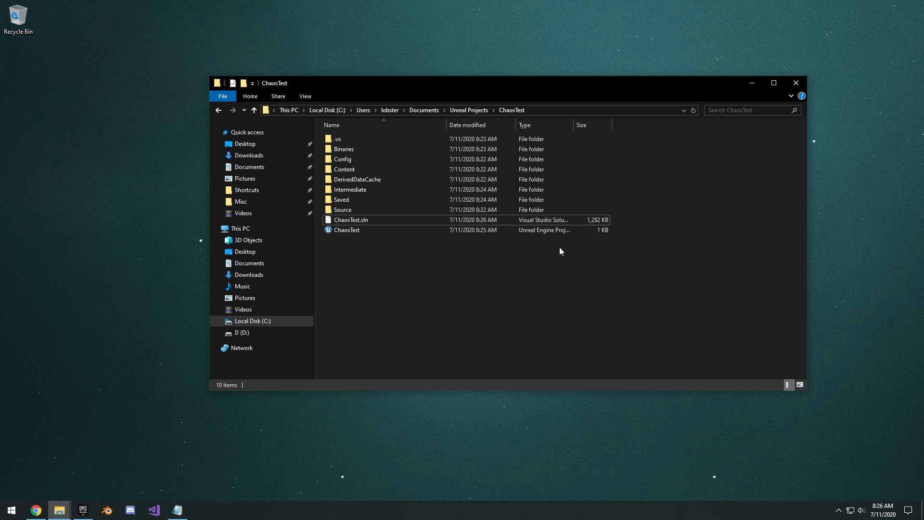
# - Open the ChaosTest.sln solution in Visual Studio
pyautogui.click(365, 221)
pyautogui.rightClick(383, 219)
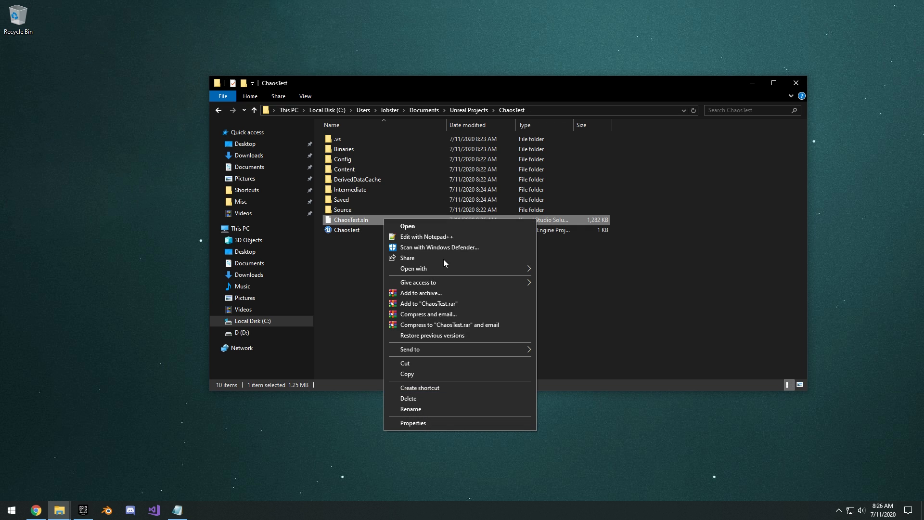
pyautogui.moveTo(487, 269)
pyautogui.click(585, 280)
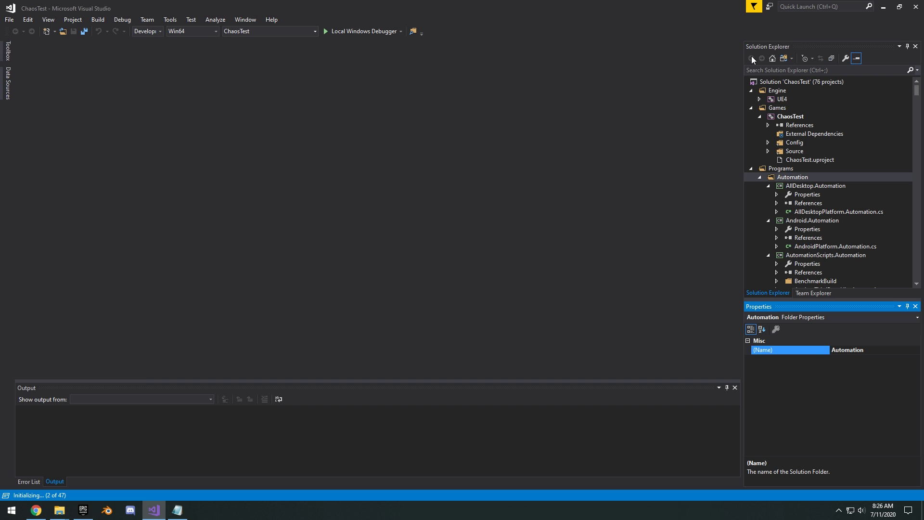
# - Set the solution configuration to Development Editor and build the ChaosTest project
pyautogui.click(790, 117)
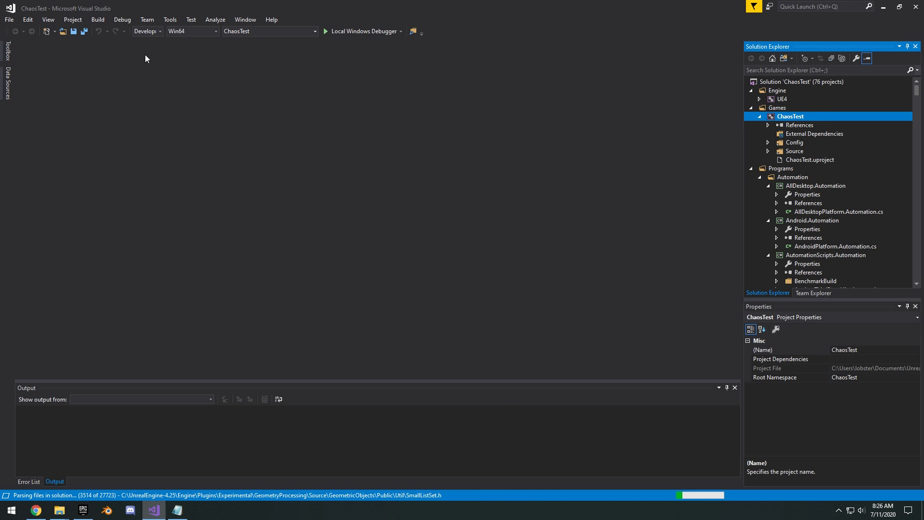
pyautogui.click(159, 31)
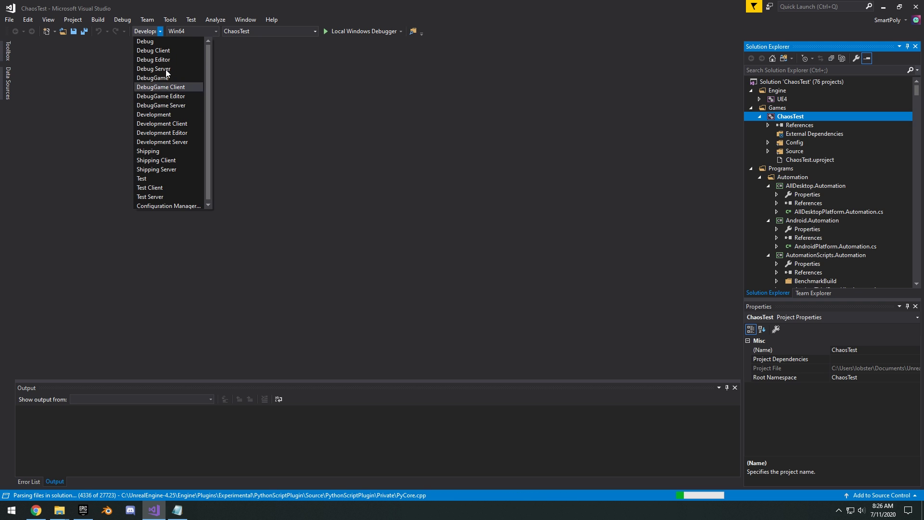
pyautogui.click(162, 133)
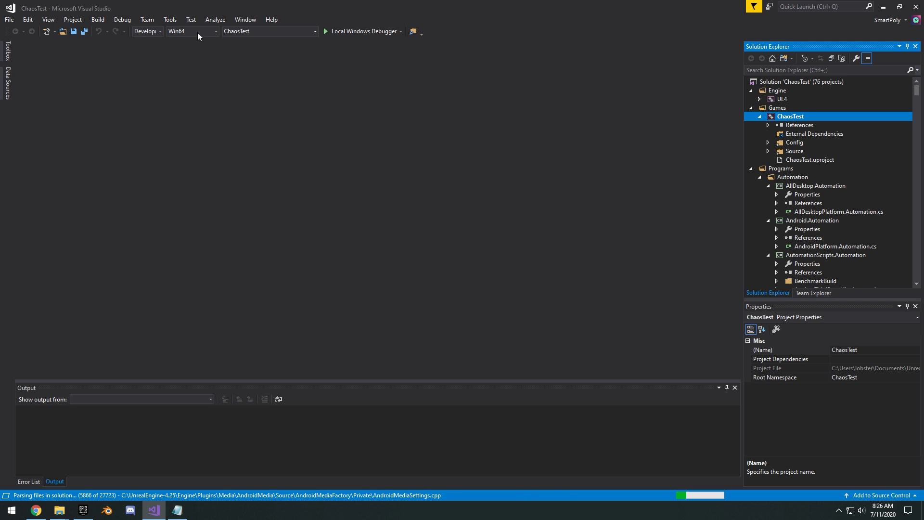
pyautogui.rightClick(792, 116)
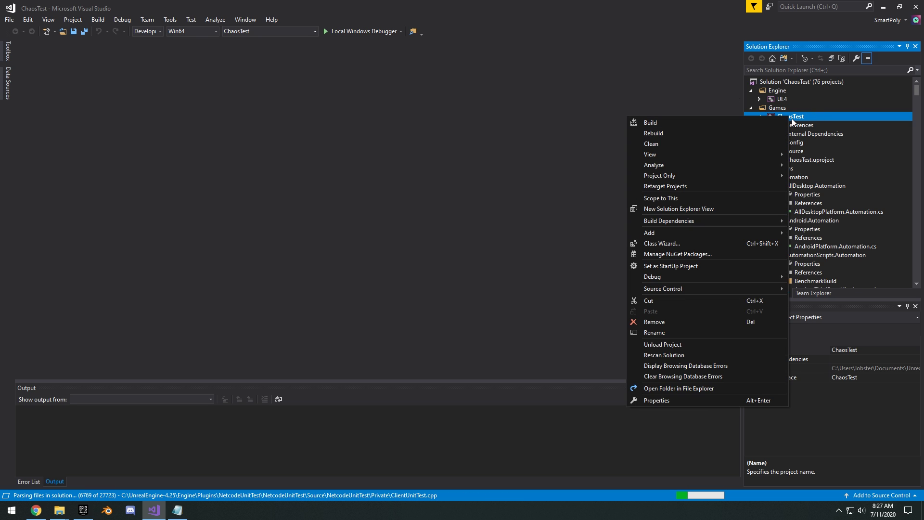
pyautogui.click(692, 123)
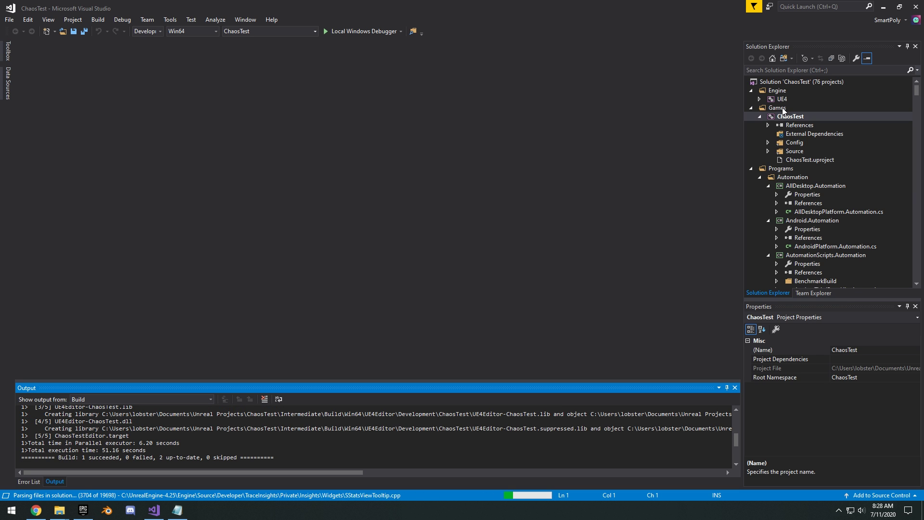
# - Start a new debug instance of the ChaosTest project to launch the Unreal Editor
pyautogui.rightClick(796, 120)
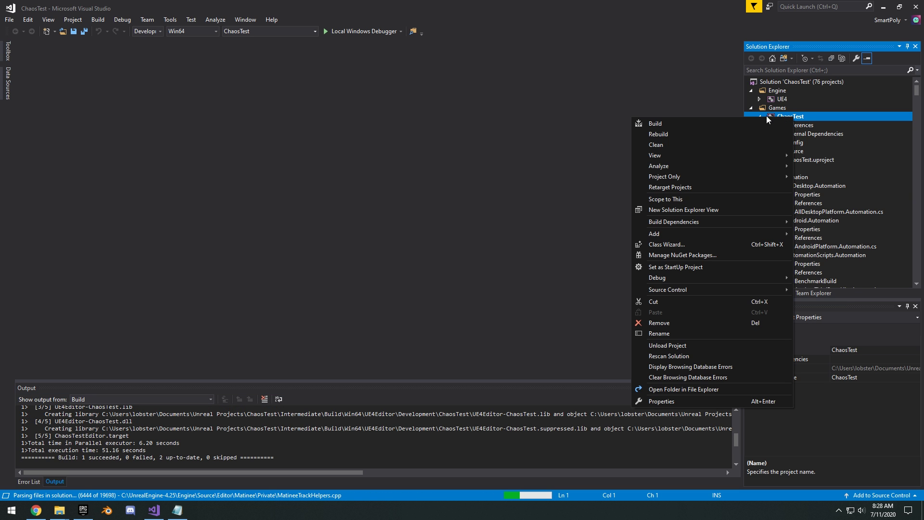
pyautogui.moveTo(681, 278)
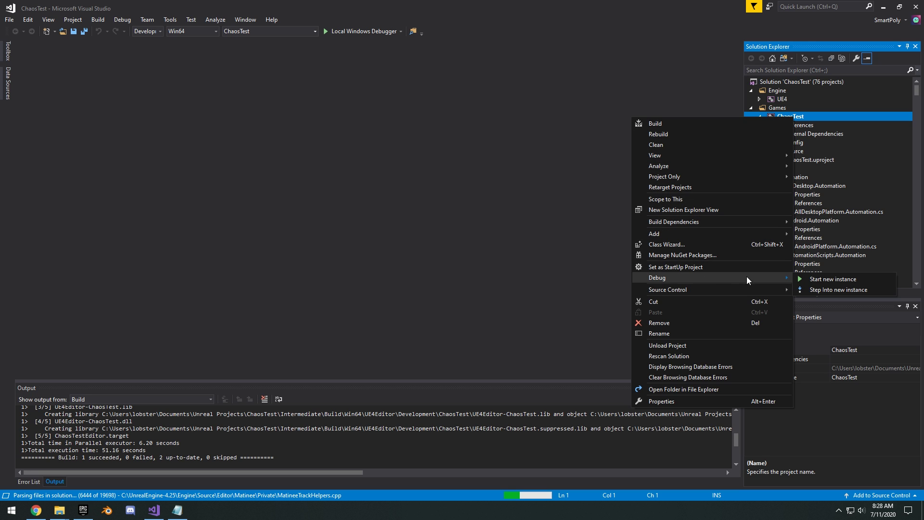
pyautogui.click(825, 279)
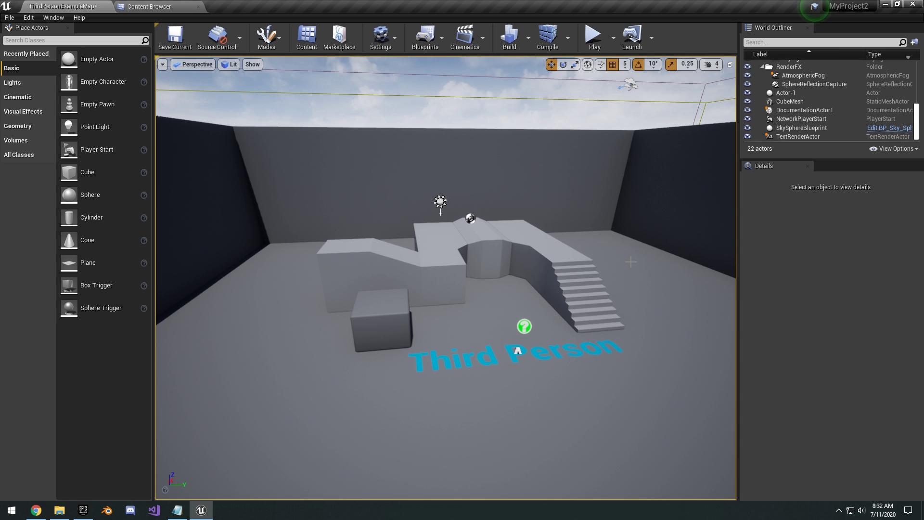
# - Place a Cube in the level, scale it to 2.5 on all axes and raise it above the ramps to Z 675
pyautogui.press('s')
pyautogui.moveTo(593, 189); pyautogui.dragTo(586, 181, button='right')
pyautogui.press('w')
pyautogui.moveTo(68, 172); pyautogui.dragTo(368, 284)
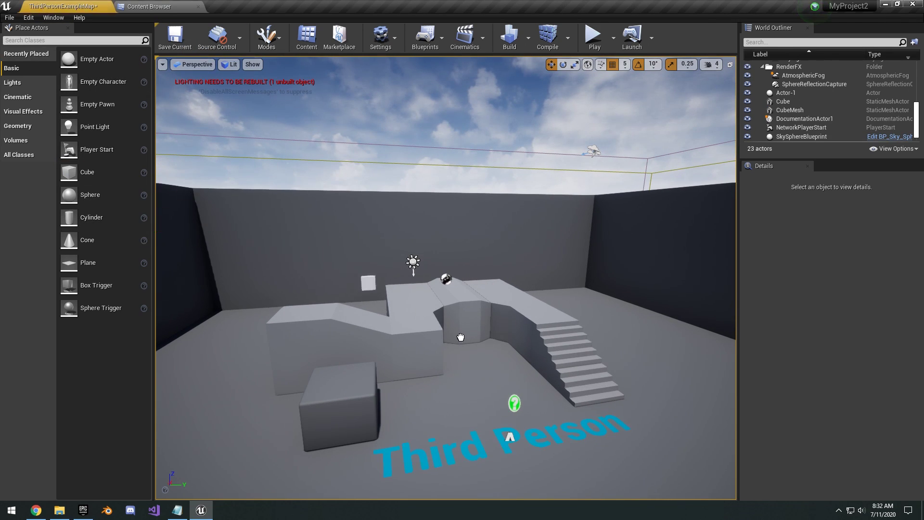
pyautogui.click(487, 386)
pyautogui.moveTo(487, 386); pyautogui.dragTo(487, 249)
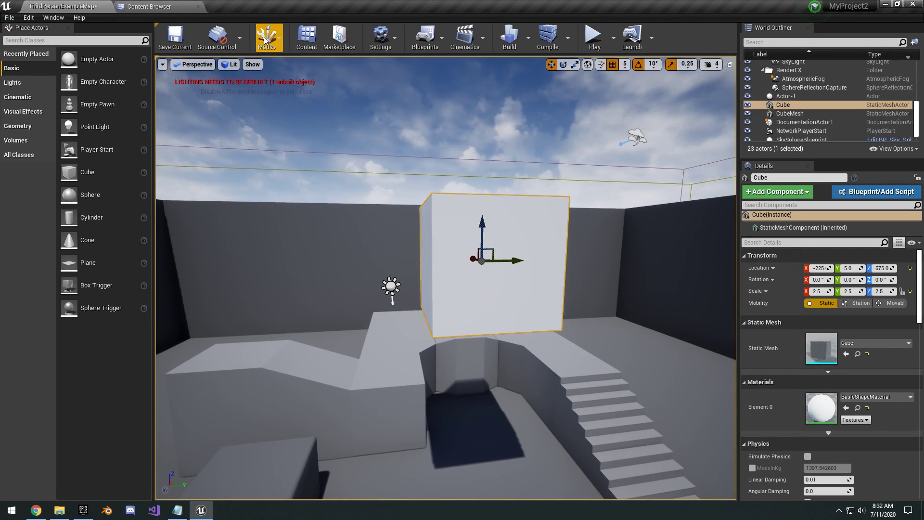
# - Enter Fracture mode and create a geometry collection named Cube_GeometryCollection from the cube in the Content folder
pyautogui.click(266, 38)
pyautogui.click(273, 121)
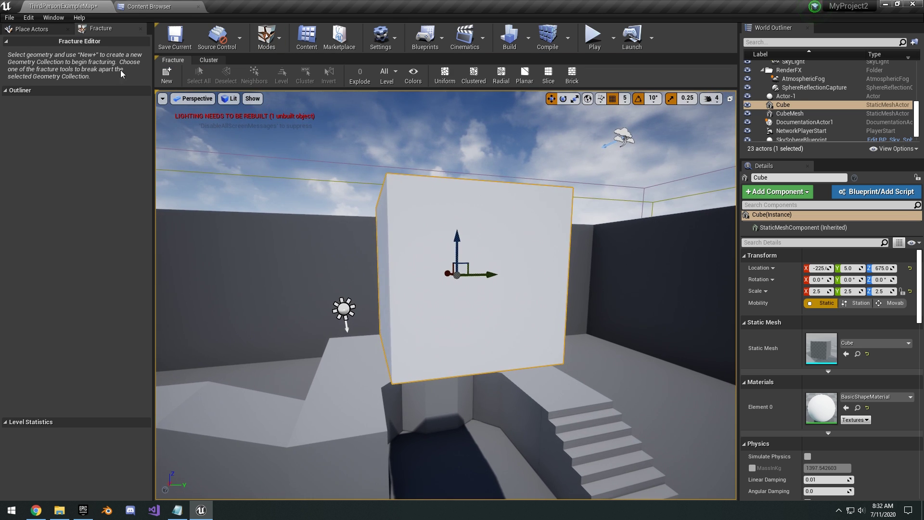
pyautogui.click(167, 74)
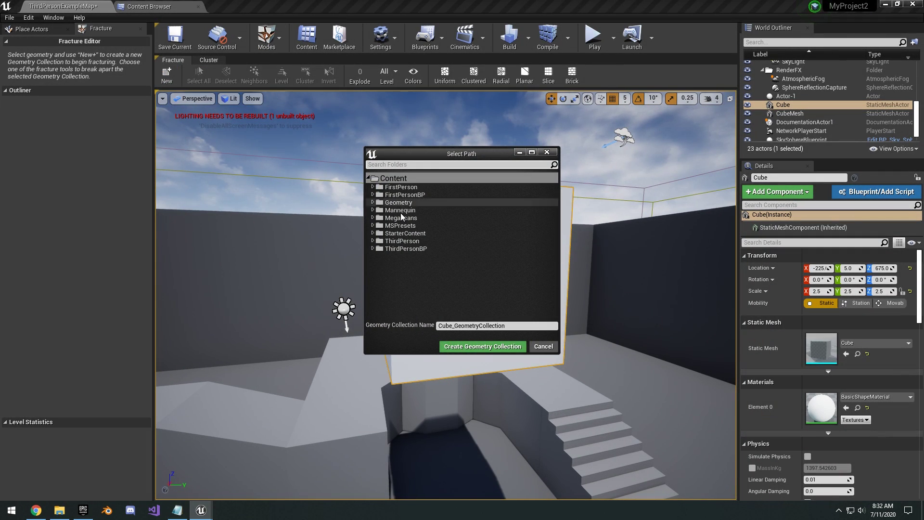
pyautogui.click(474, 347)
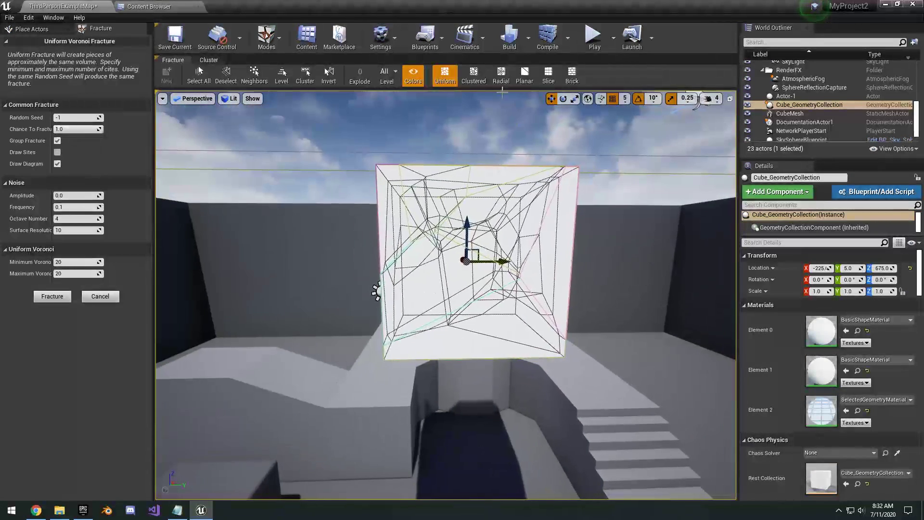
# - Preview the Clustered, Radial, Planar, Slice and Brick fracture types on the cube's geometry collection
pyautogui.click(473, 76)
pyautogui.click(503, 77)
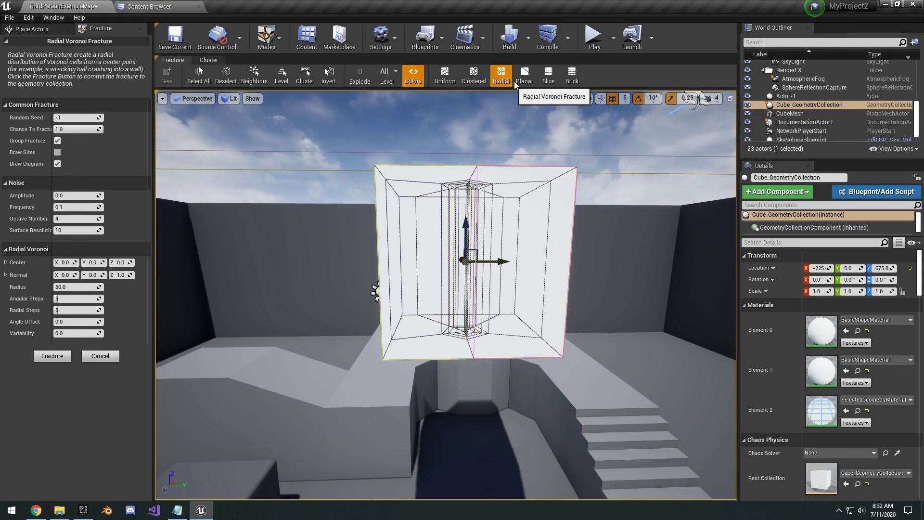
pyautogui.click(524, 76)
pyautogui.click(548, 76)
pyautogui.click(572, 76)
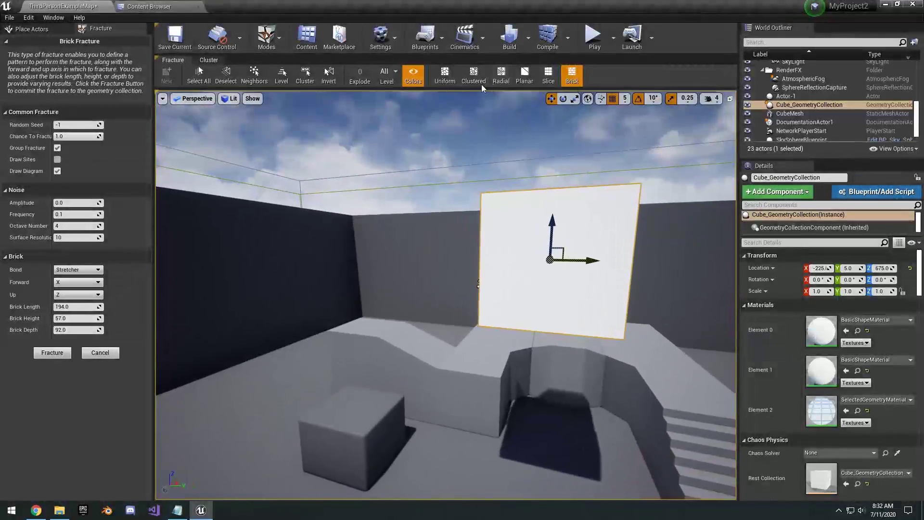
# - Fracture the cube's geometry collection with Uniform Voronoi, using 20 as both minimum and maximum Voronoi sites
pyautogui.click(444, 76)
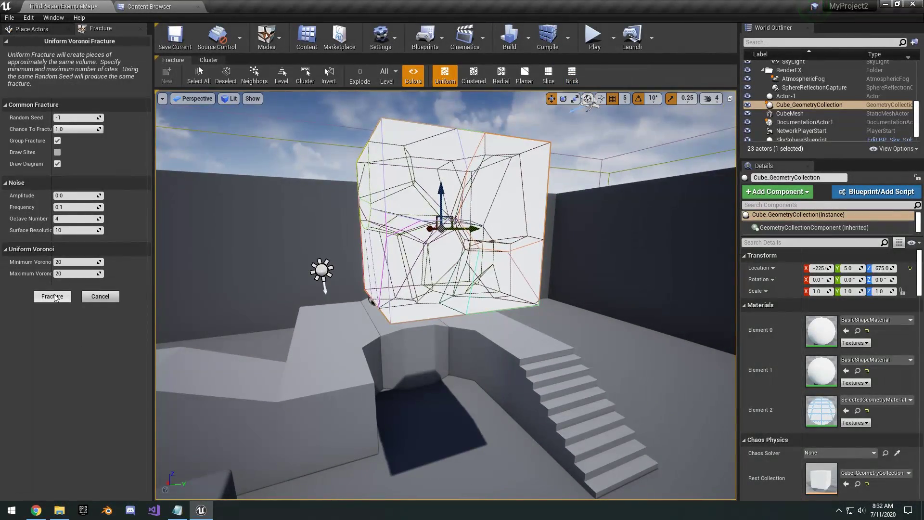
pyautogui.click(55, 297)
pyautogui.moveTo(221, 263); pyautogui.dragTo(328, 284, button='right')
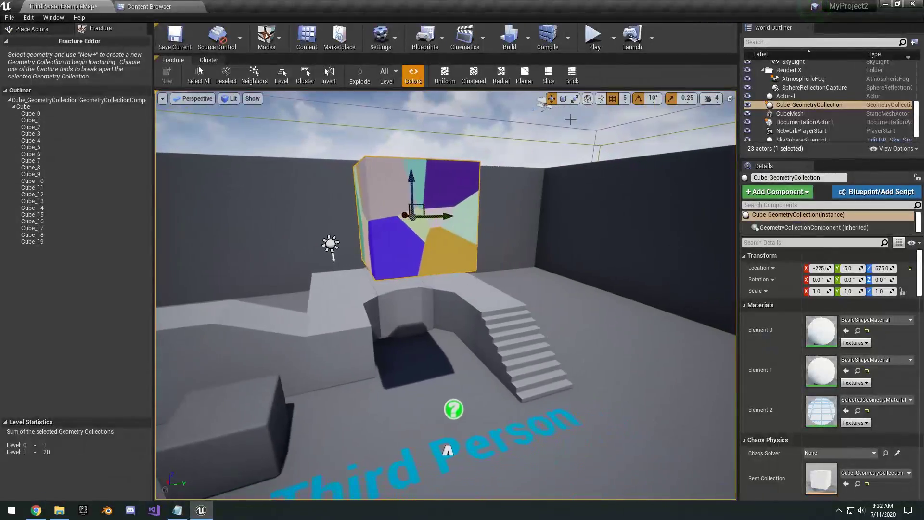
# - Play the level to test the fractured cube's collapse, walk into the pieces, and stop the session
pyautogui.click(595, 39)
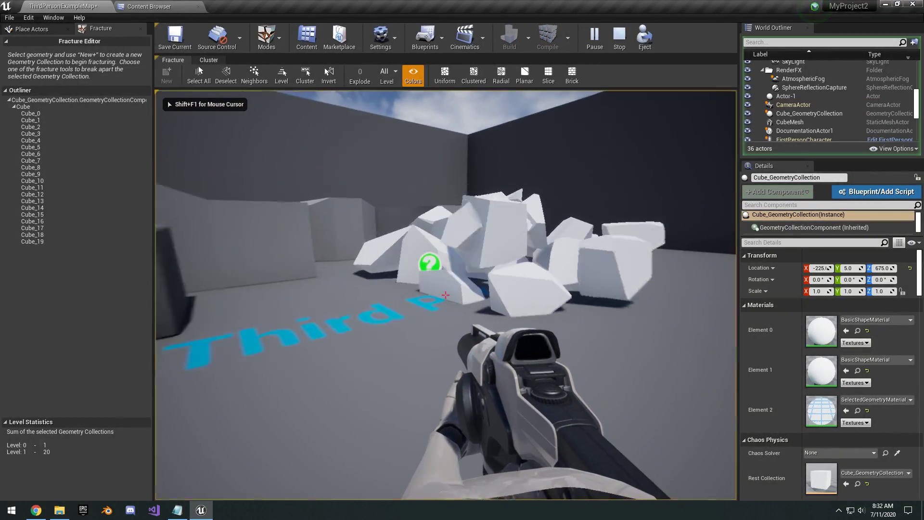
pyautogui.press('w')
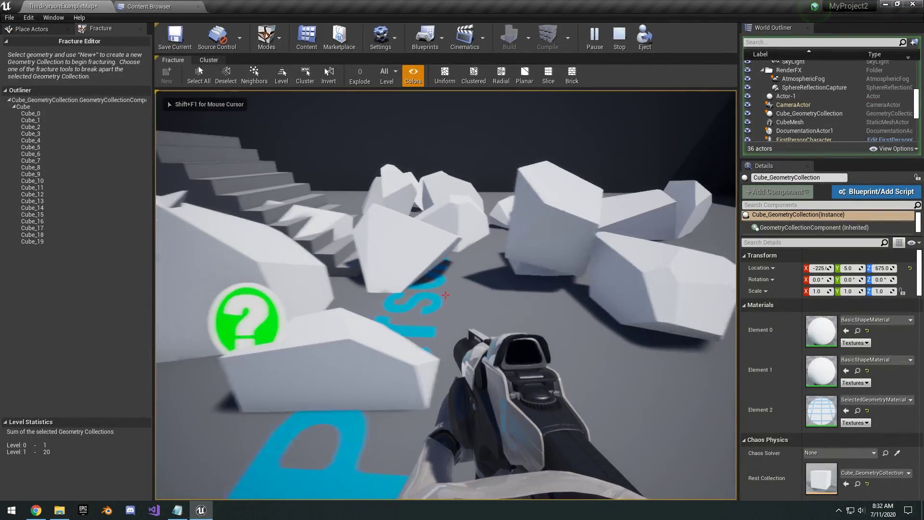
pyautogui.press('Escape')
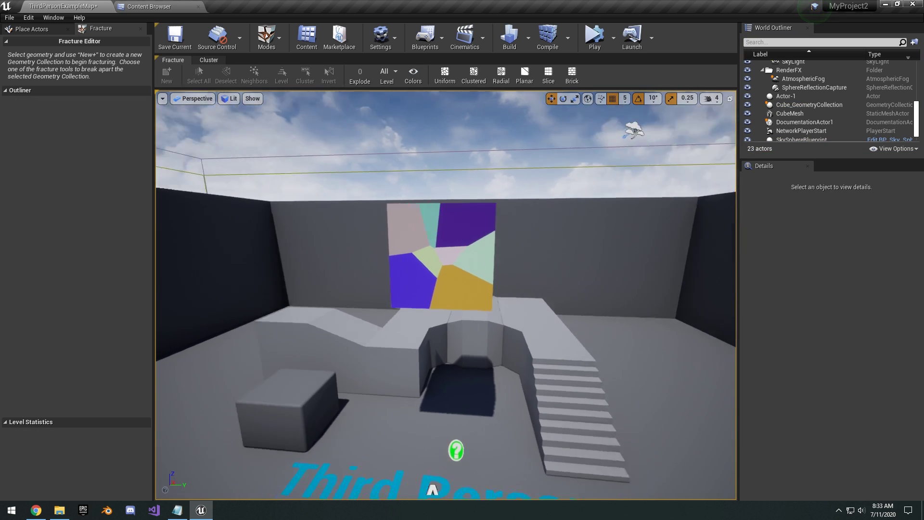
# - Examine the fractured cube and its coloured pieces from several angles in the level
pyautogui.moveTo(445, 295); pyautogui.dragTo(375, 295, button='right')
pyautogui.press('d')
pyautogui.press('a')
pyautogui.press('w')
pyautogui.moveTo(473, 233); pyautogui.dragTo(587, 207, button='right')
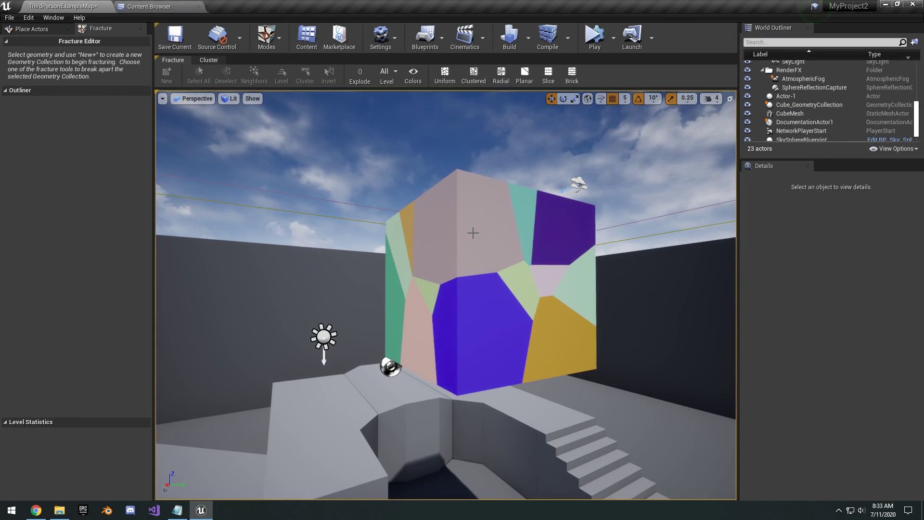
pyautogui.moveTo(525, 120); pyautogui.dragTo(521, 147, button='right')
pyautogui.press('s')
pyautogui.press('w')
pyautogui.press('w')
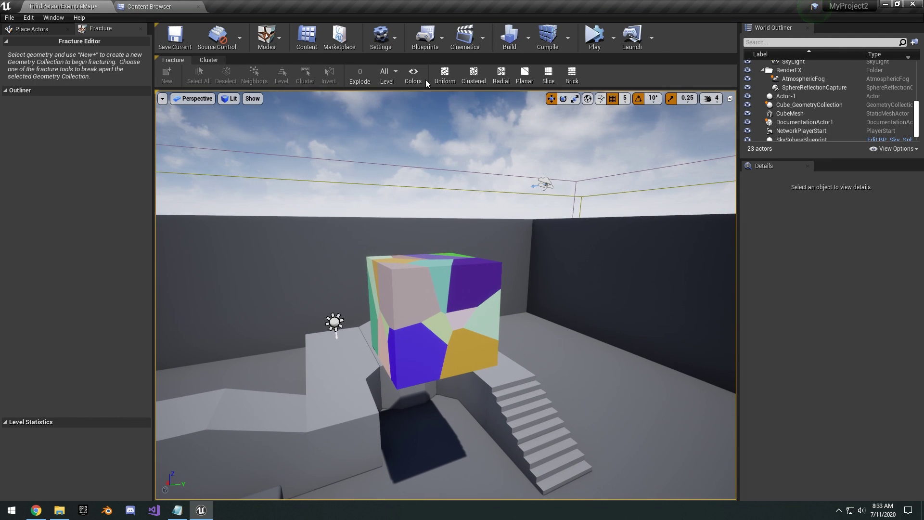
pyautogui.press('s')
pyautogui.moveTo(422, 278); pyautogui.dragTo(362, 297, button='right')
pyautogui.press('d')
pyautogui.press('a')
pyautogui.press('d')
pyautogui.press('w')
pyautogui.press('d')
pyautogui.moveTo(535, 198); pyautogui.dragTo(481, 159, button='right')
pyautogui.press('s')
pyautogui.press('w')
pyautogui.moveTo(456, 287)
pyautogui.mouseDown(button='right')
pyautogui.moveTo(456, 337)
pyautogui.moveTo(464, 290)
pyautogui.mouseUp(button='right')
# - Select the fractured cube, locate its Rest Collection asset in the Content folder and open Cube_GeometryCollection for editing
pyautogui.click(456, 287)
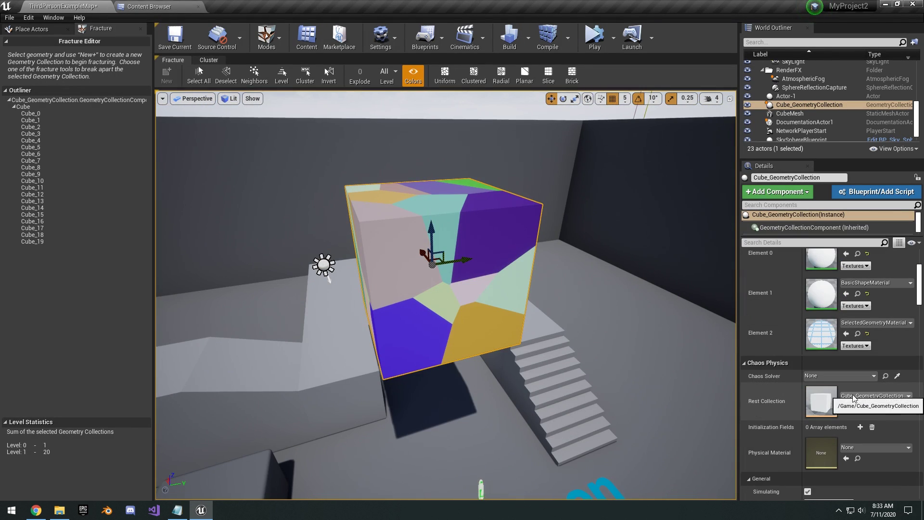
pyautogui.click(857, 407)
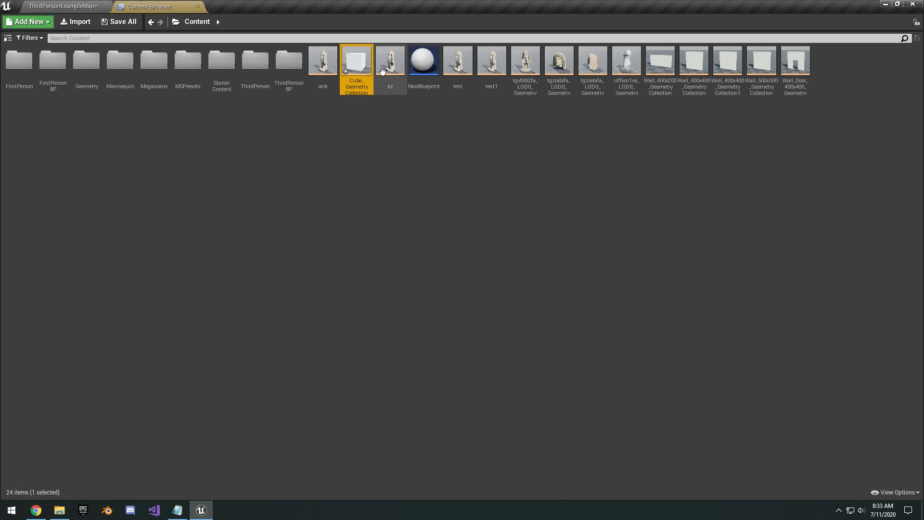
pyautogui.doubleClick(358, 65)
pyautogui.moveTo(489, 156); pyautogui.dragTo(452, 112)
# - Review the Materials, Collisions and Fracture settings of the Cube_GeometryCollection asset
pyautogui.scroll(-3, 557, 233)
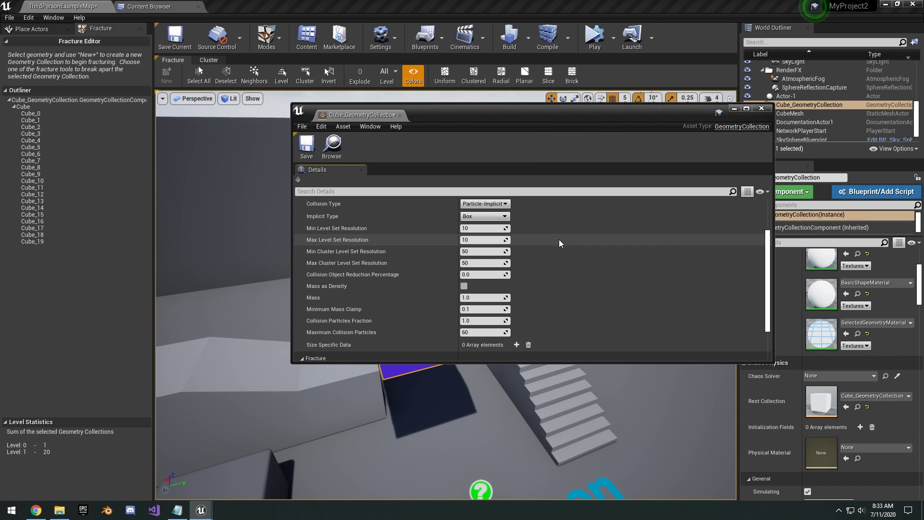
pyautogui.scroll(3, 557, 245)
pyautogui.moveTo(553, 107); pyautogui.dragTo(756, 117)
pyautogui.moveTo(386, 177); pyautogui.dragTo(368, 173, button='right')
pyautogui.moveTo(427, 288); pyautogui.dragTo(368, 281, button='right')
pyautogui.moveTo(665, 116); pyautogui.dragTo(617, 93)
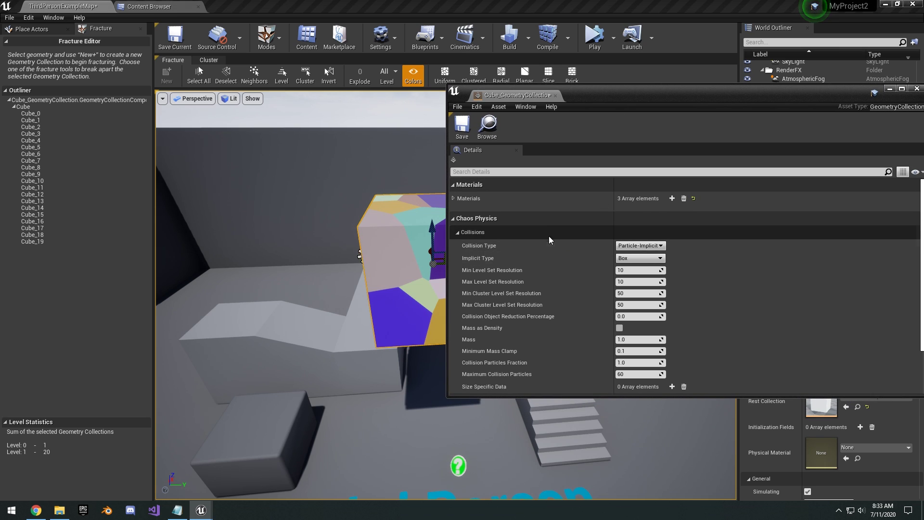
pyautogui.scroll(-2, 548, 236)
pyautogui.scroll(2, 549, 224)
pyautogui.scroll(-2, 552, 229)
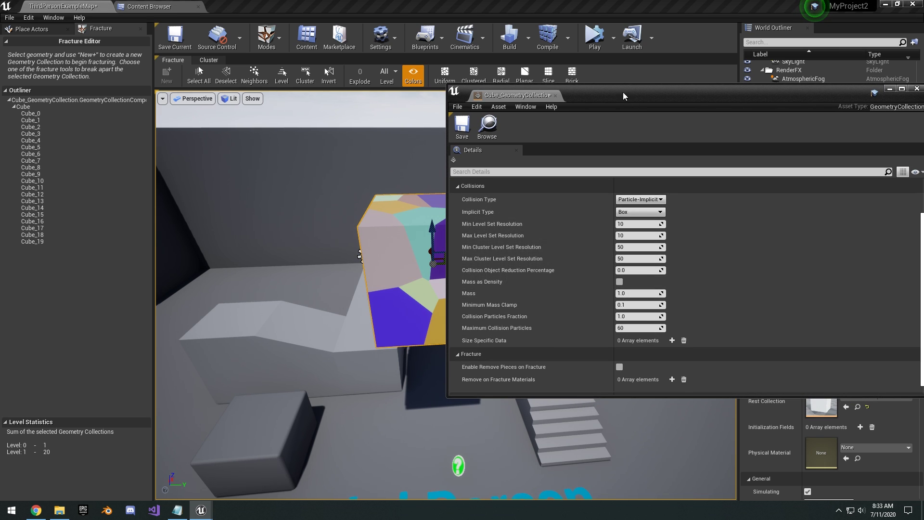
# - Place a Cube actor stretched into a tall pillar beneath the fractured cube
pyautogui.click(592, 216)
pyautogui.press('f')
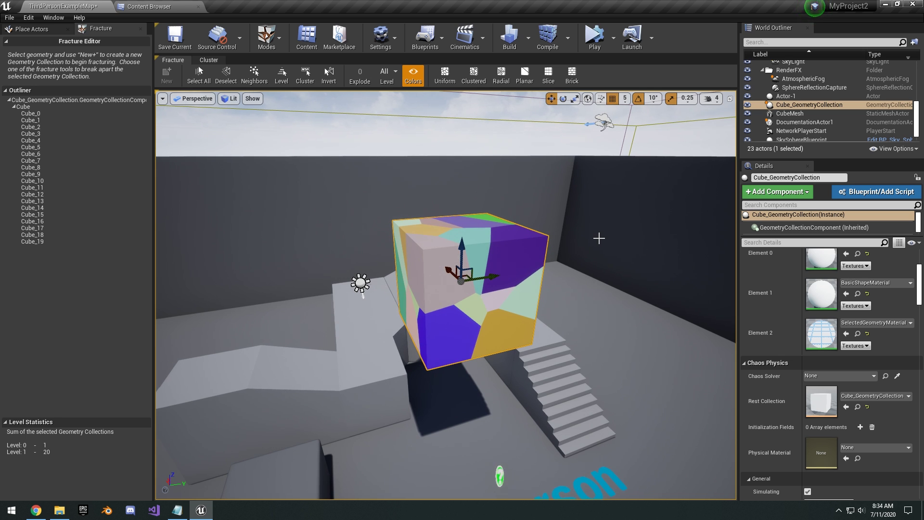
pyautogui.moveTo(600, 238); pyautogui.dragTo(539, 236, button='right')
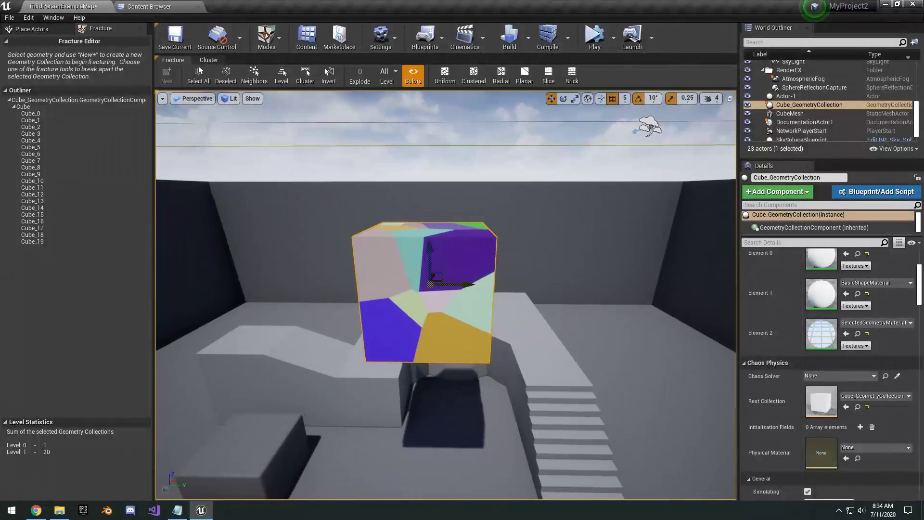
pyautogui.moveTo(487, 265)
pyautogui.mouseDown(button='right')
pyautogui.moveTo(498, 264)
pyautogui.moveTo(488, 265)
pyautogui.mouseUp(button='right')
pyautogui.press('s')
pyautogui.scroll(-4, 506, 258)
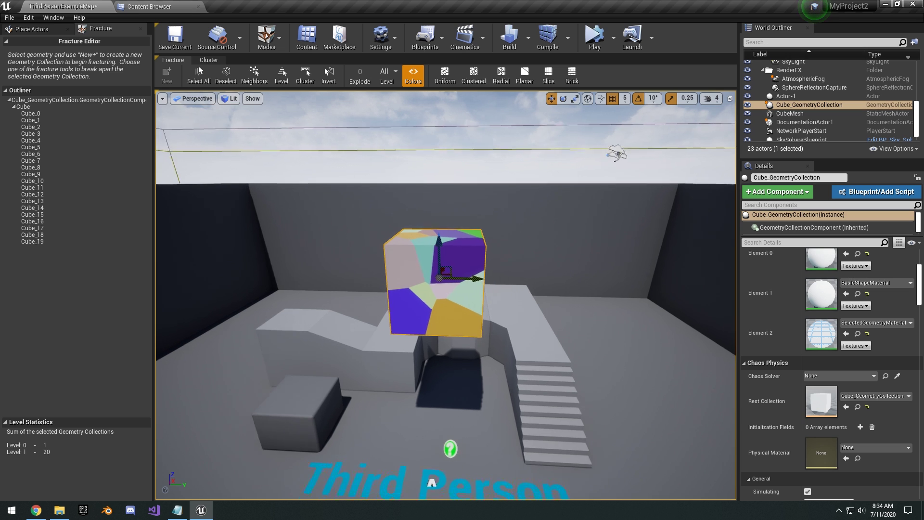
pyautogui.moveTo(452, 396); pyautogui.dragTo(438, 388, button='middle')
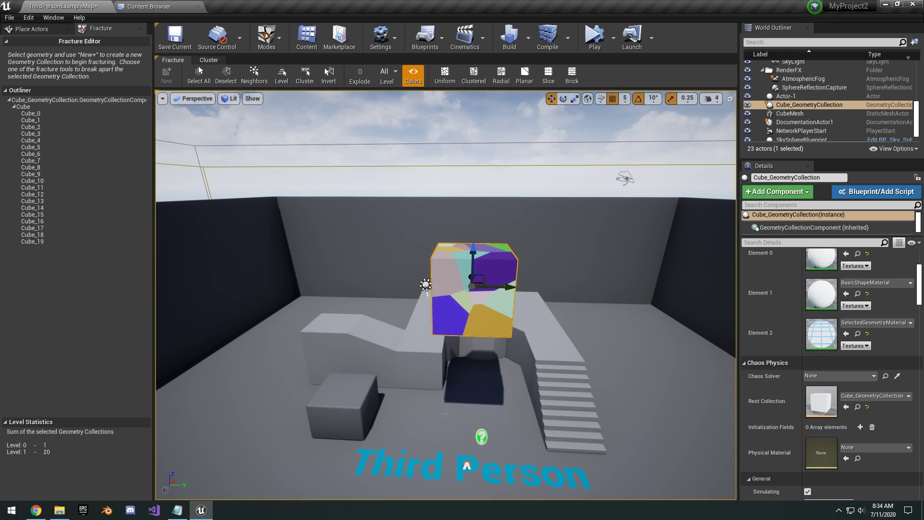
pyautogui.moveTo(449, 295); pyautogui.dragTo(557, 252)
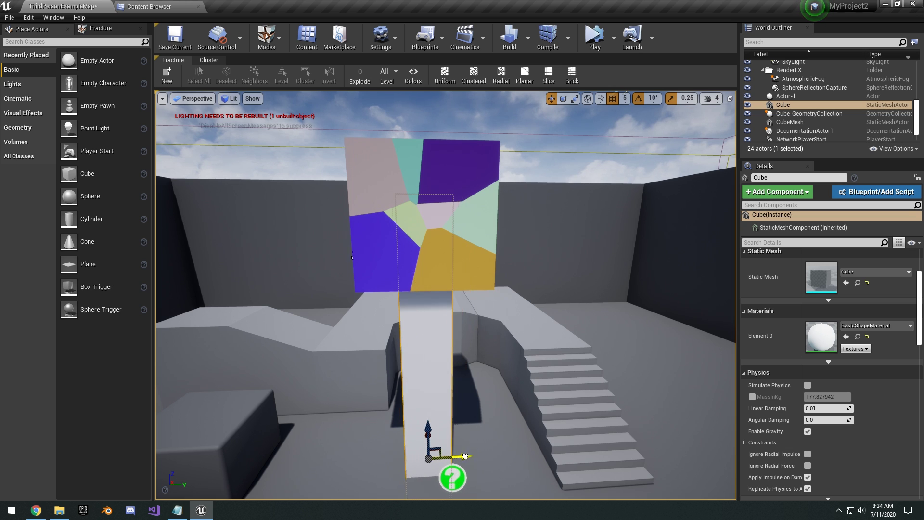
pyautogui.scroll(5, 446, 294)
pyautogui.moveTo(554, 445); pyautogui.dragTo(499, 437, button='right')
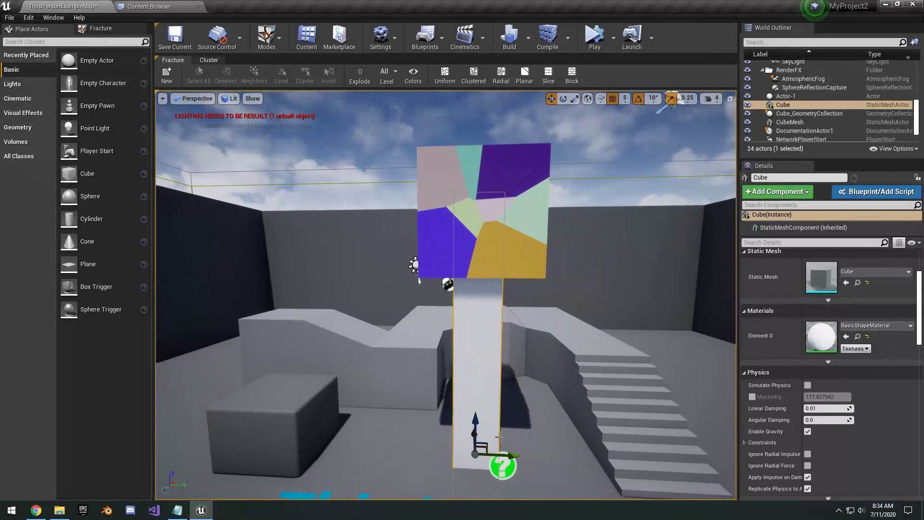
pyautogui.moveTo(473, 209); pyautogui.dragTo(483, 316, button='right')
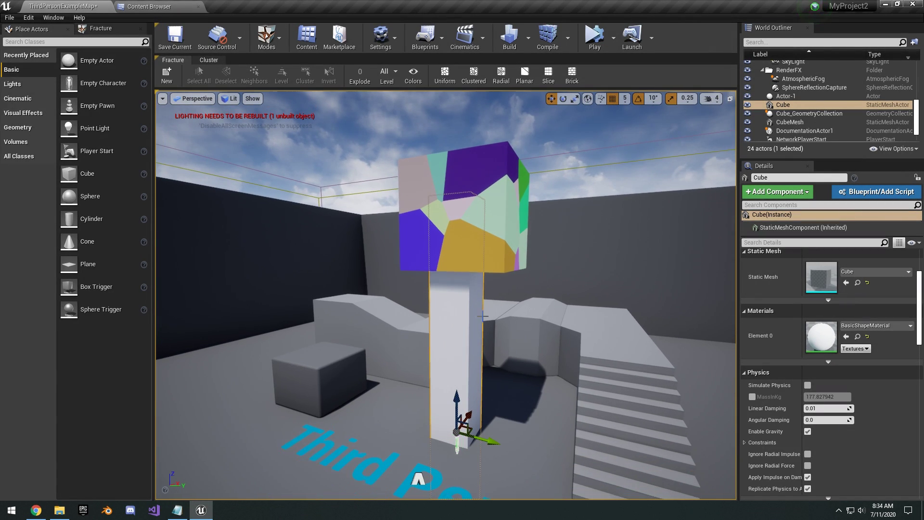
# - Duplicate the pillar twice and space the copies out in a row beside the original
pyautogui.keyDown('alt'); pyautogui.moveTo(465, 401); pyautogui.dragTo(549, 318); pyautogui.keyUp('alt')
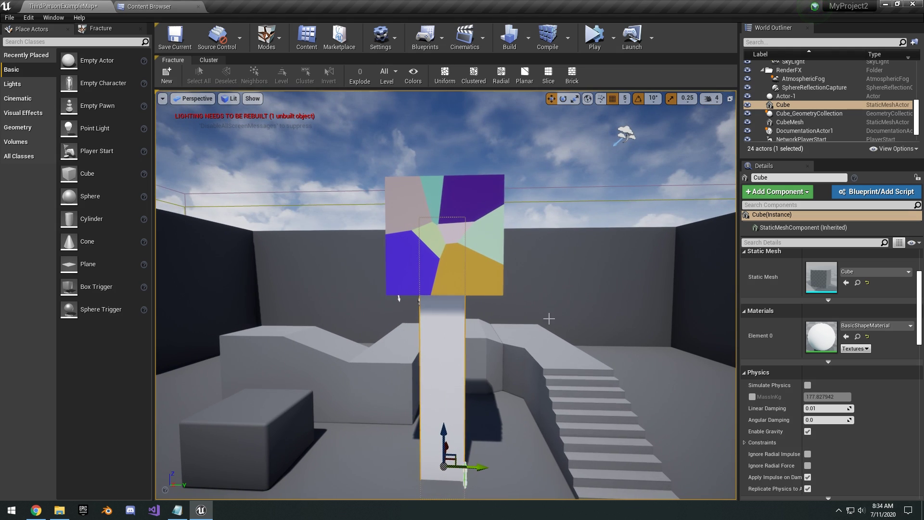
pyautogui.moveTo(500, 337); pyautogui.dragTo(529, 332, button='right')
pyautogui.keyDown('alt'); pyautogui.moveTo(405, 450); pyautogui.dragTo(670, 419); pyautogui.keyUp('alt')
pyautogui.moveTo(671, 419); pyautogui.dragTo(676, 412, button='right')
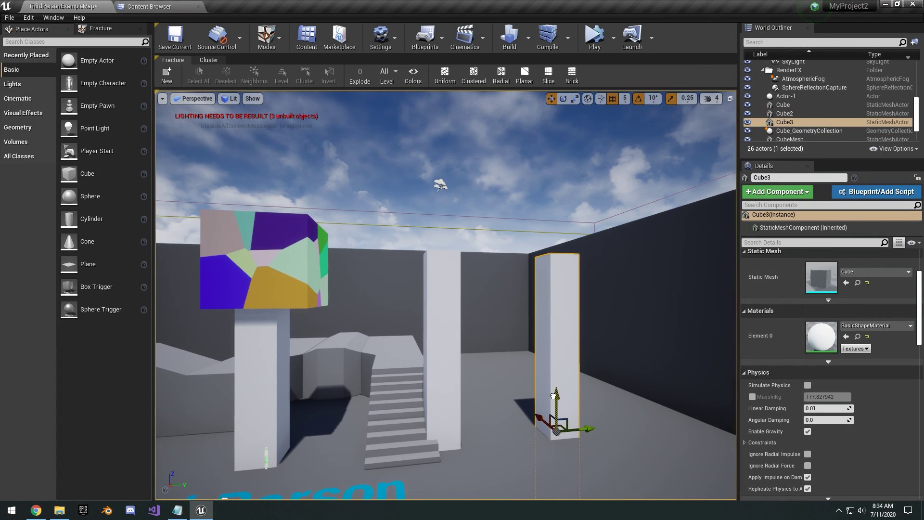
# - Duplicate the outermost pillar upward, rotate the copy to horizontal and move it across the pillar tops as a beam
pyautogui.keyDown('alt'); pyautogui.moveTo(555, 395); pyautogui.dragTo(549, 241); pyautogui.keyUp('alt')
pyautogui.press('e')
pyautogui.moveTo(506, 293); pyautogui.dragTo(512, 339)
pyautogui.press('w')
pyautogui.moveTo(589, 271); pyautogui.dragTo(481, 269)
pyautogui.moveTo(462, 284); pyautogui.dragTo(448, 288, button='right')
pyautogui.keyDown('alt'); pyautogui.moveTo(472, 304); pyautogui.dragTo(402, 311); pyautogui.keyUp('alt')
pyautogui.press('w')
pyautogui.moveTo(332, 307); pyautogui.dragTo(331, 320, button='right')
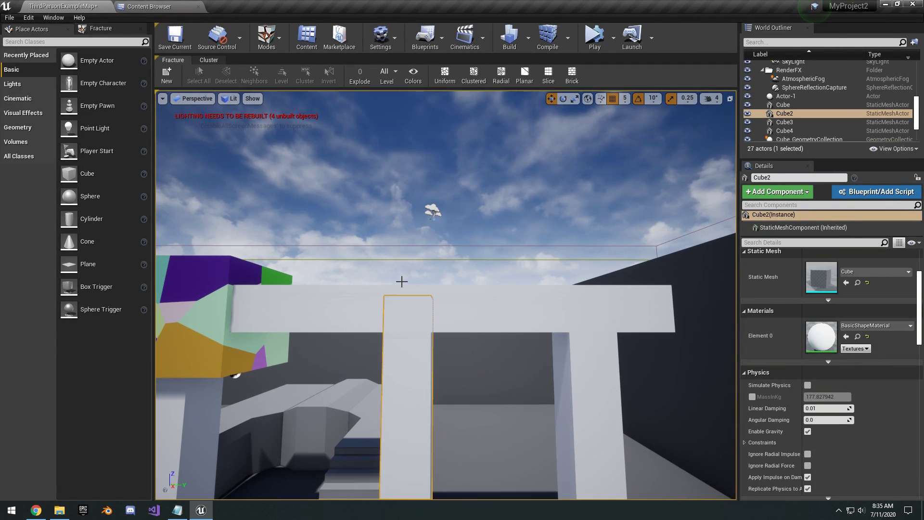
# - Examine the pillar-and-beam structure next to the fractured cube from several angles
pyautogui.press('s')
pyautogui.moveTo(494, 294); pyautogui.dragTo(552, 355, button='right')
pyautogui.moveTo(366, 281); pyautogui.dragTo(571, 299, button='right')
pyautogui.press('a')
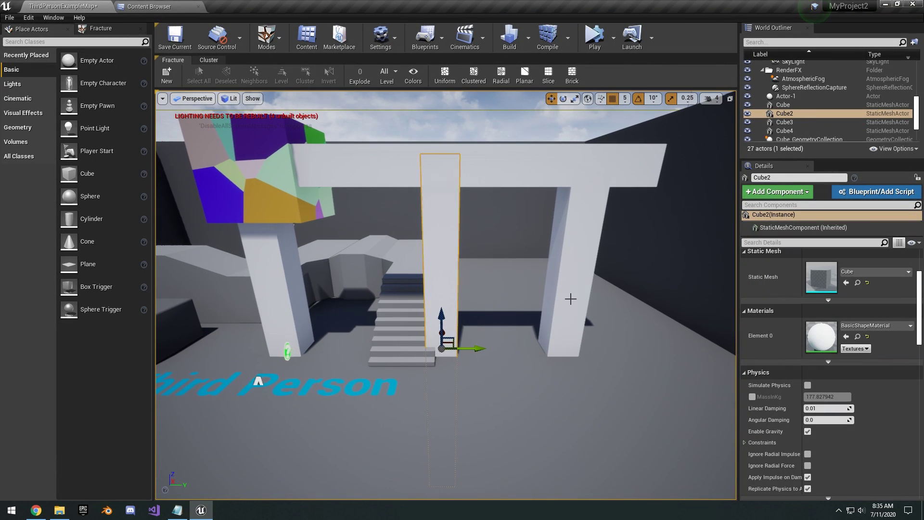
pyautogui.press('a')
pyautogui.moveTo(395, 177); pyautogui.dragTo(520, 258, button='right')
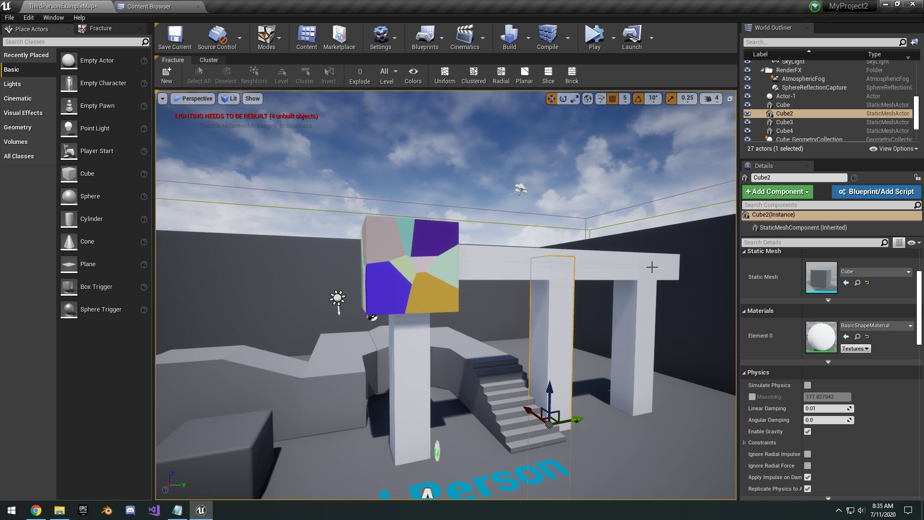
pyautogui.press('s')
pyautogui.press('Escape')
pyautogui.moveTo(487, 266); pyautogui.dragTo(581, 218, button='right')
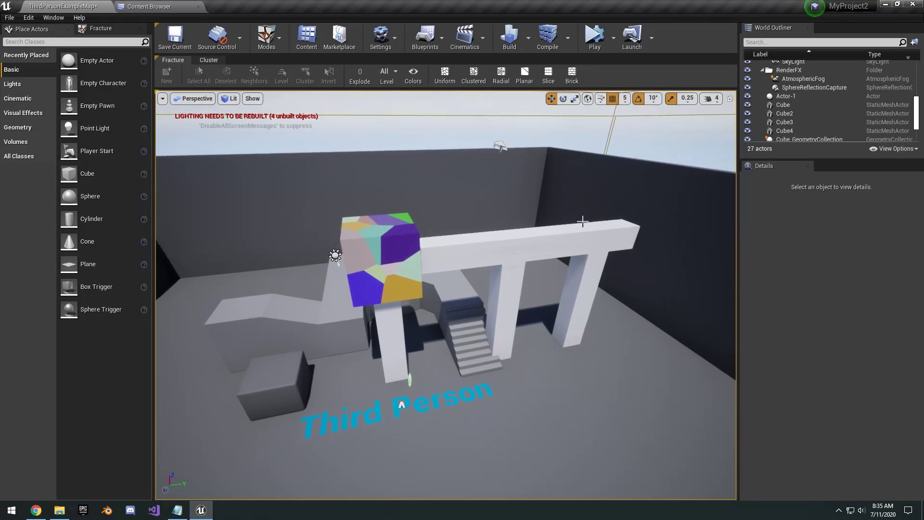
pyautogui.press('w')
pyautogui.moveTo(442, 189); pyautogui.dragTo(504, 220, button='right')
pyautogui.press('d')
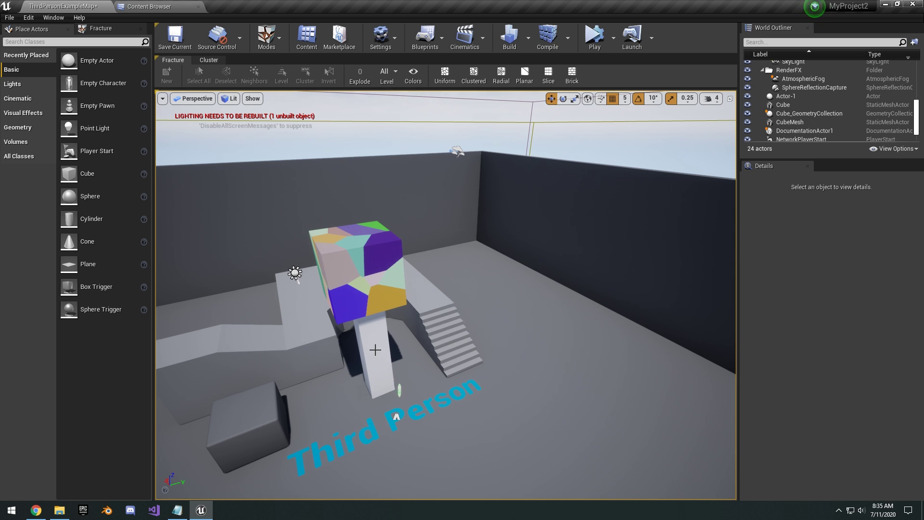
# - Delete the remaining pillar beneath the fractured cube and select the cube's geometry collection
pyautogui.click(375, 347)
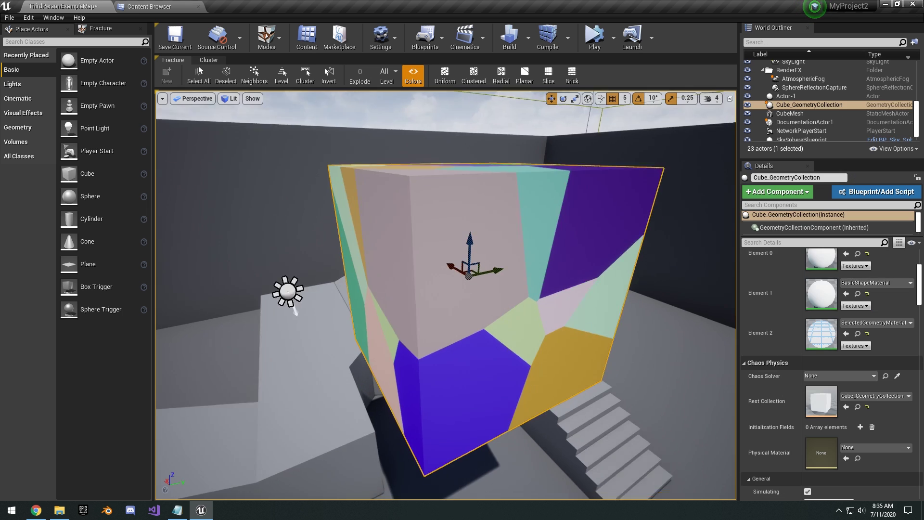
pyautogui.press('a')
pyautogui.moveTo(505, 263); pyautogui.dragTo(526, 241, button='right')
pyautogui.press('s')
pyautogui.press('w')
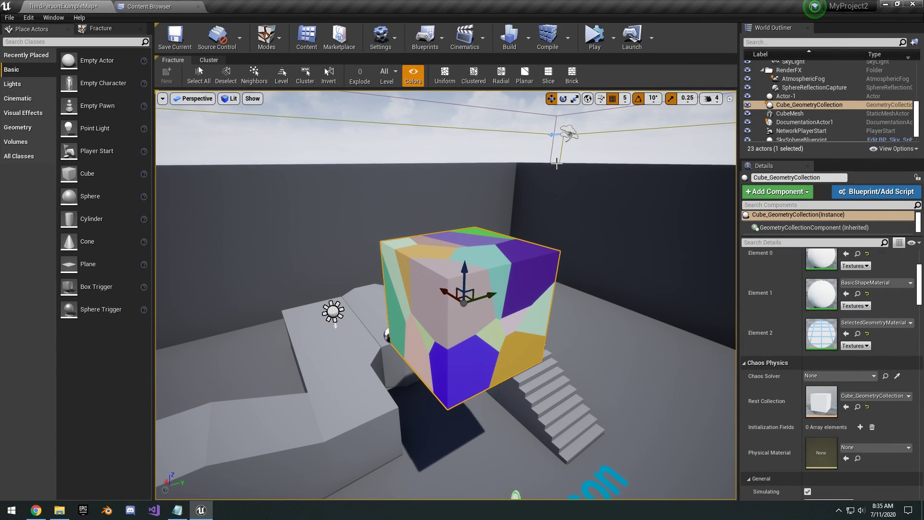
# - Place the fractured statue head tgziabifa_LOD0_GeometryCollection in the level beside the fractured cube
pyautogui.press('d')
pyautogui.moveTo(490, 192); pyautogui.dragTo(445, 186, button='right')
pyautogui.press('s')
pyautogui.moveTo(569, 185); pyautogui.dragTo(551, 185, button='right')
pyautogui.press('a')
pyautogui.keyDown('alt'); pyautogui.moveTo(569, 185); pyautogui.dragTo(544, 194); pyautogui.keyUp('alt')
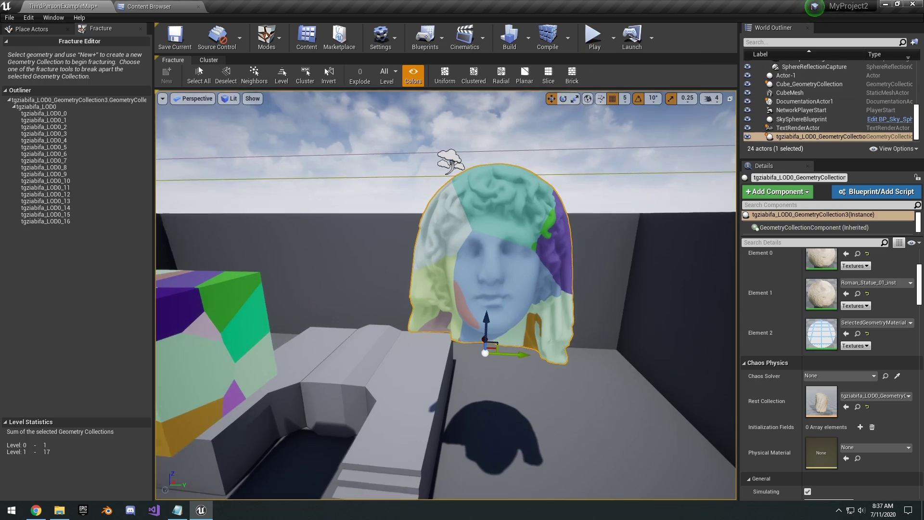
# - Play the level to test how the statue head and cube break apart, and stop the session
pyautogui.moveTo(616, 125); pyautogui.dragTo(617, 139, button='right')
pyautogui.press('s')
pyautogui.click(595, 48)
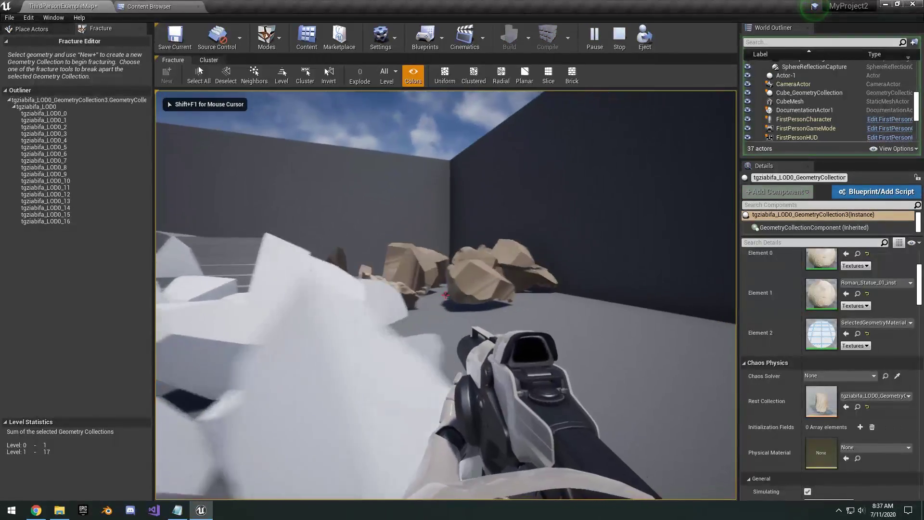
pyautogui.press('s')
pyautogui.press('Escape')
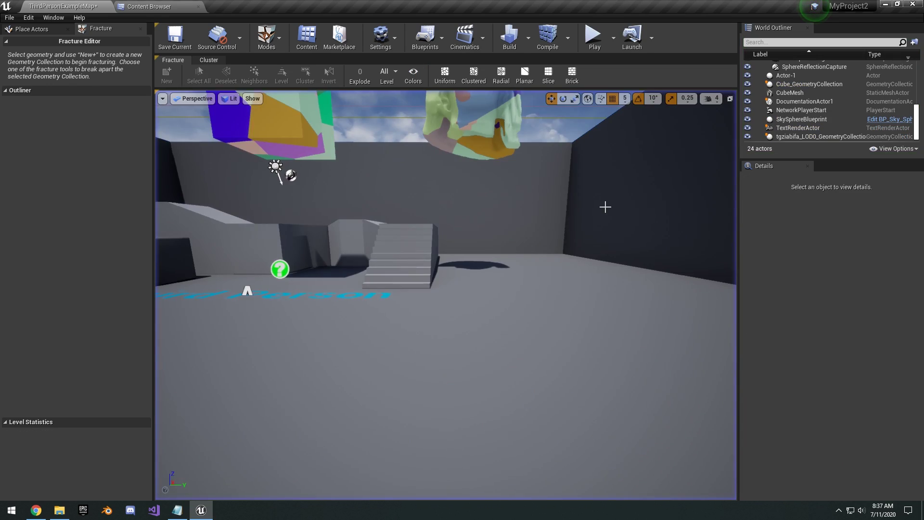